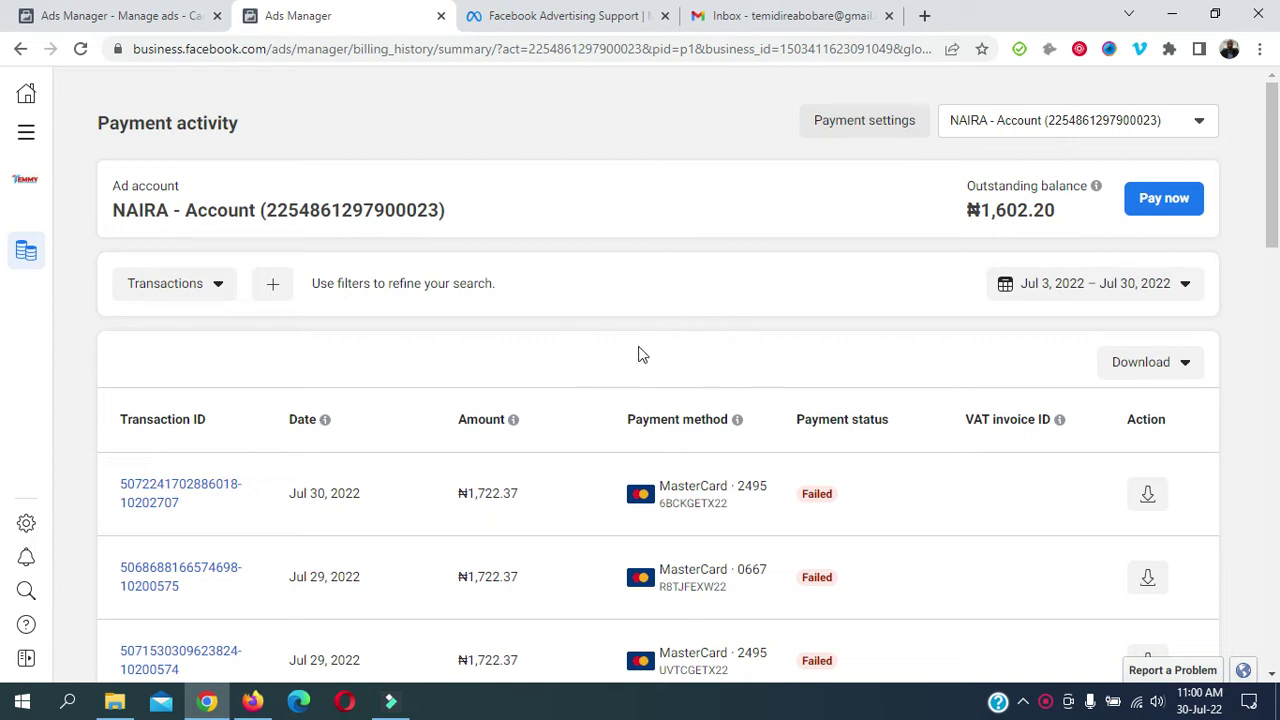
- Open the outstanding balance payment form, edit the amount, then close it without paying
{"action": "scroll", "coordinate": [628, 370], "scroll_direction": "down", "scroll_amount": 1}
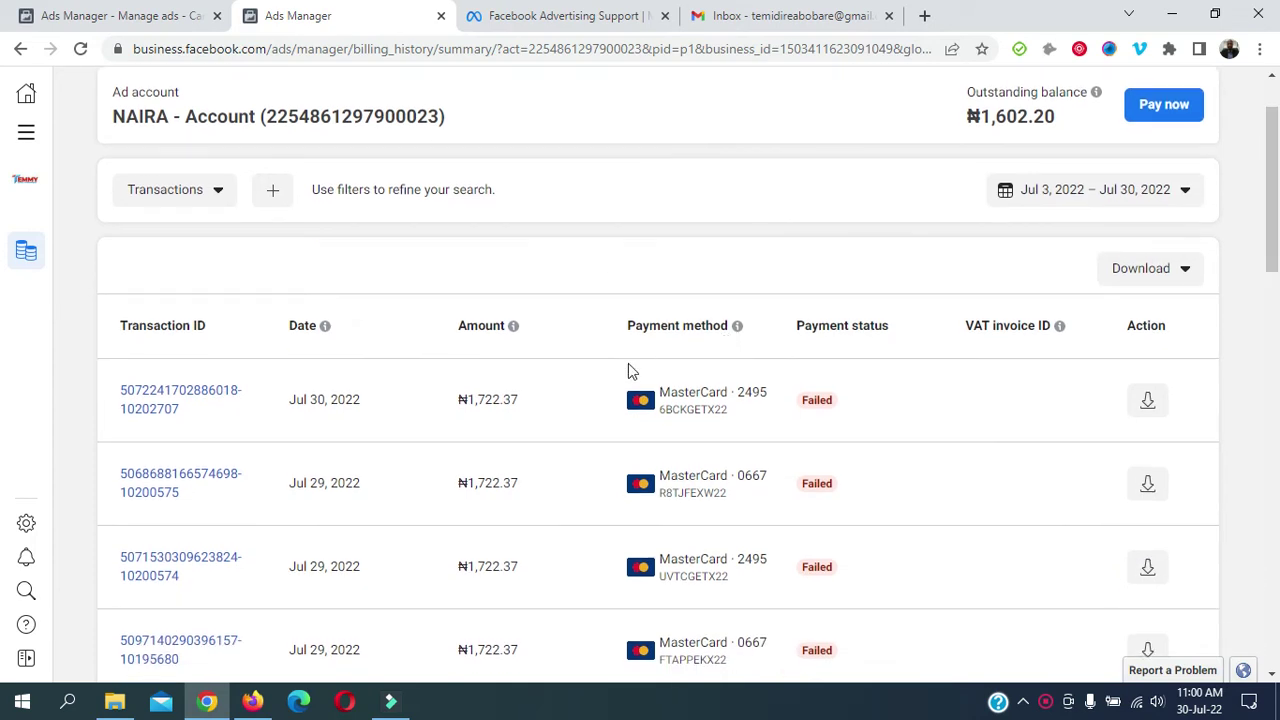
{"action": "scroll", "coordinate": [626, 403], "scroll_direction": "down", "scroll_amount": 5}
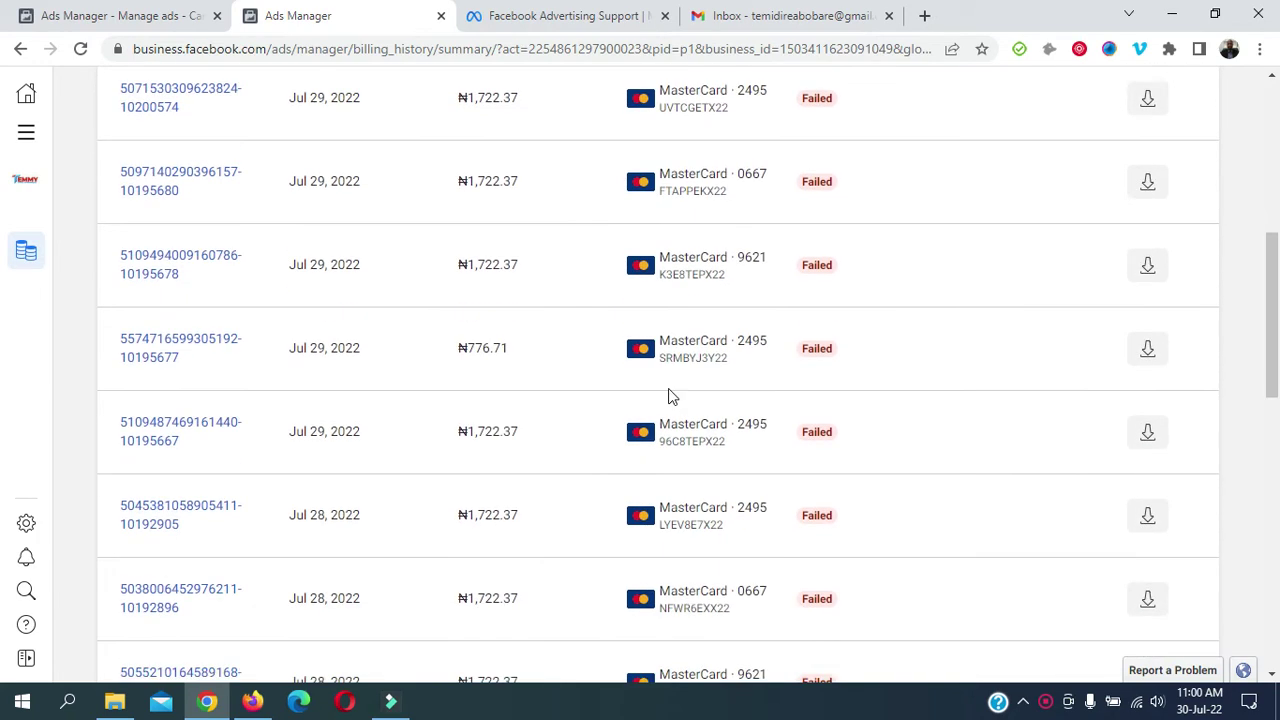
{"action": "scroll", "coordinate": [660, 385], "scroll_direction": "up", "scroll_amount": 5}
{"action": "scroll", "coordinate": [650, 376], "scroll_direction": "up", "scroll_amount": 1}
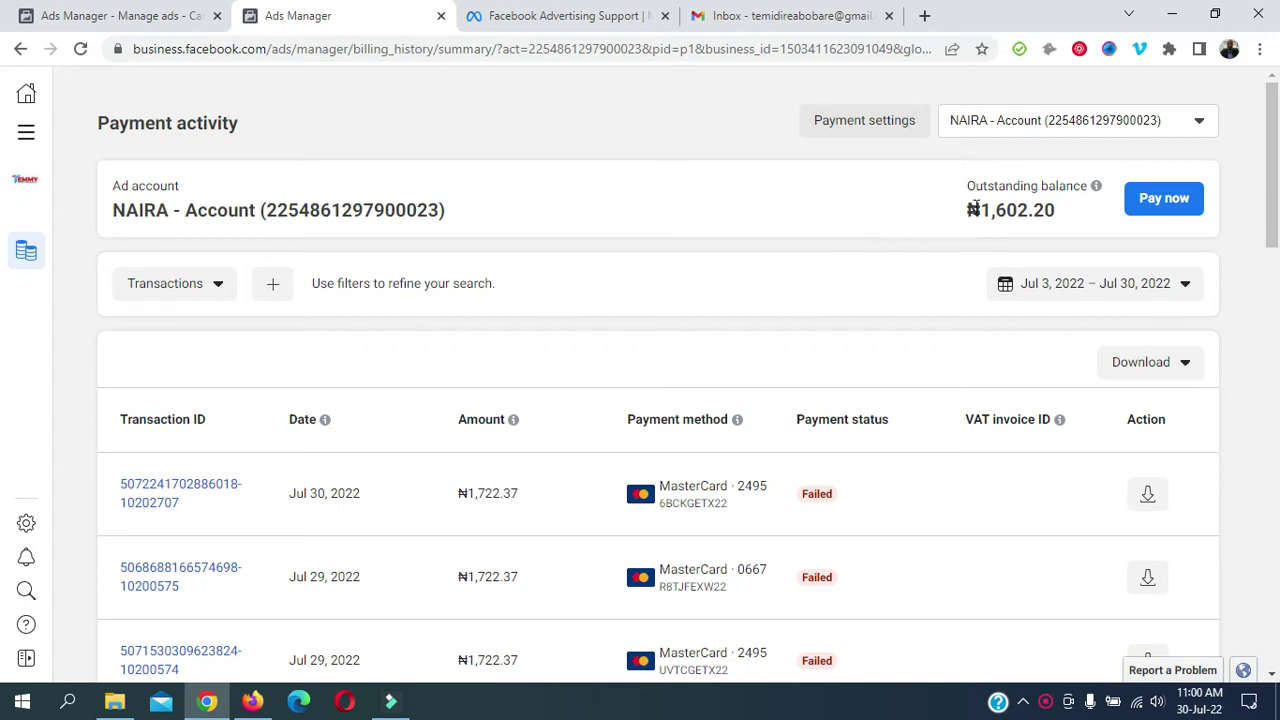
{"action": "scroll", "coordinate": [903, 223], "scroll_direction": "down", "scroll_amount": 1}
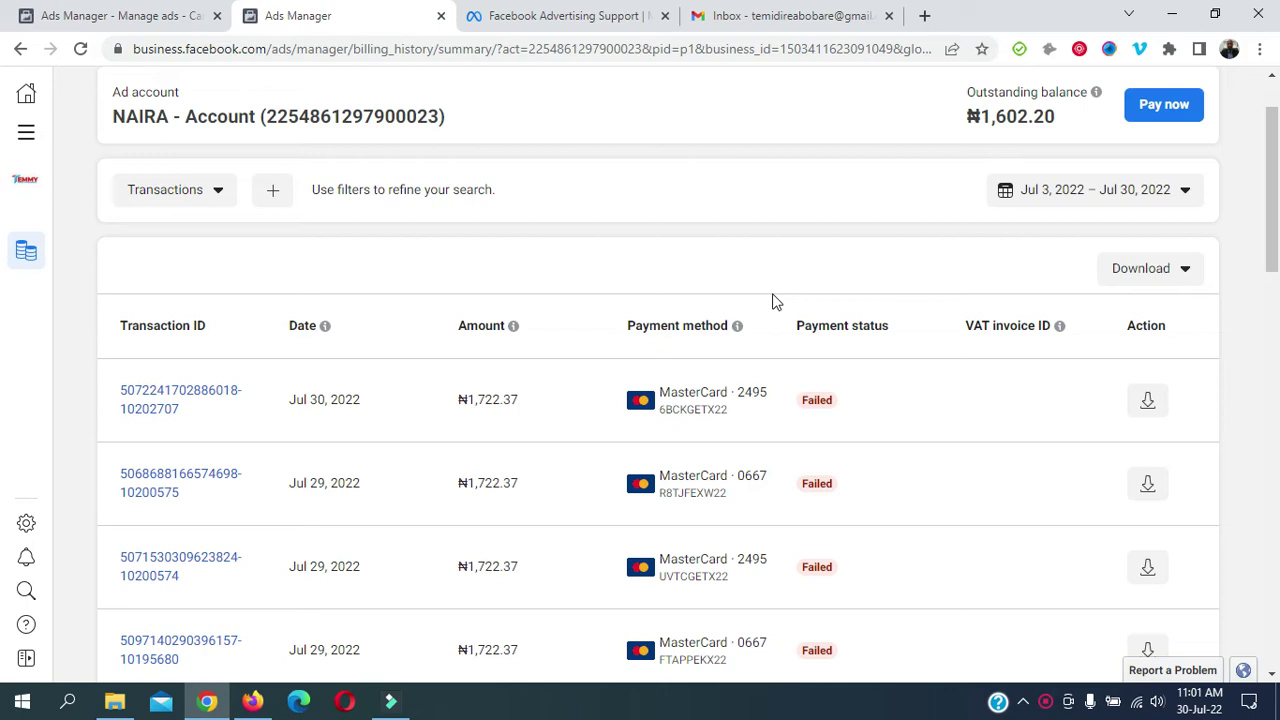
{"action": "scroll", "coordinate": [740, 266], "scroll_direction": "up", "scroll_amount": 1}
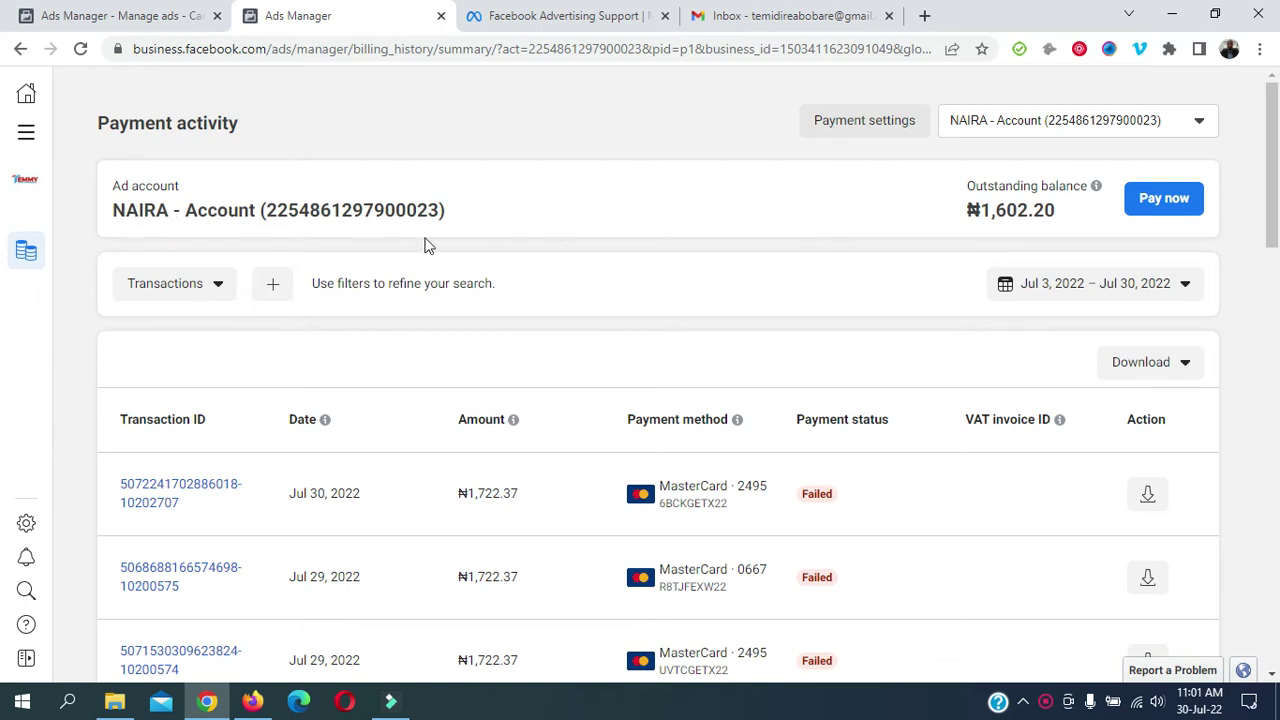
{"action": "left_click", "coordinate": [1152, 200]}
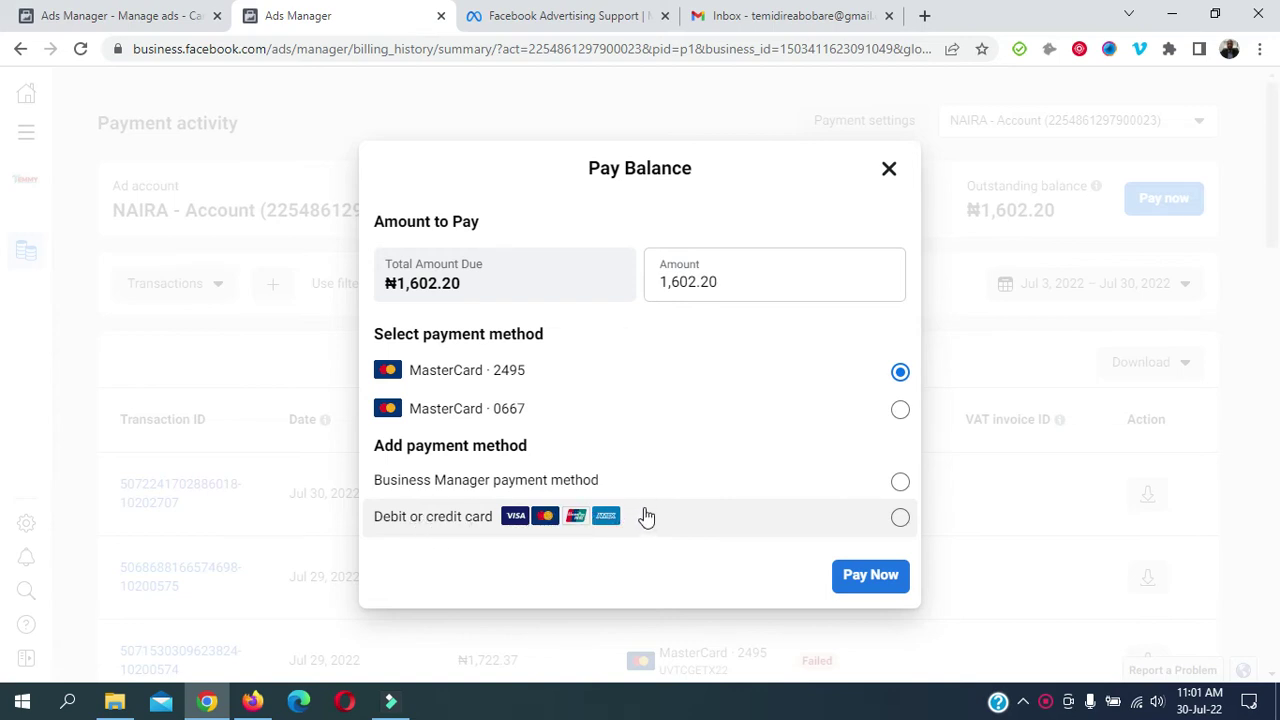
{"action": "left_click", "coordinate": [778, 285]}
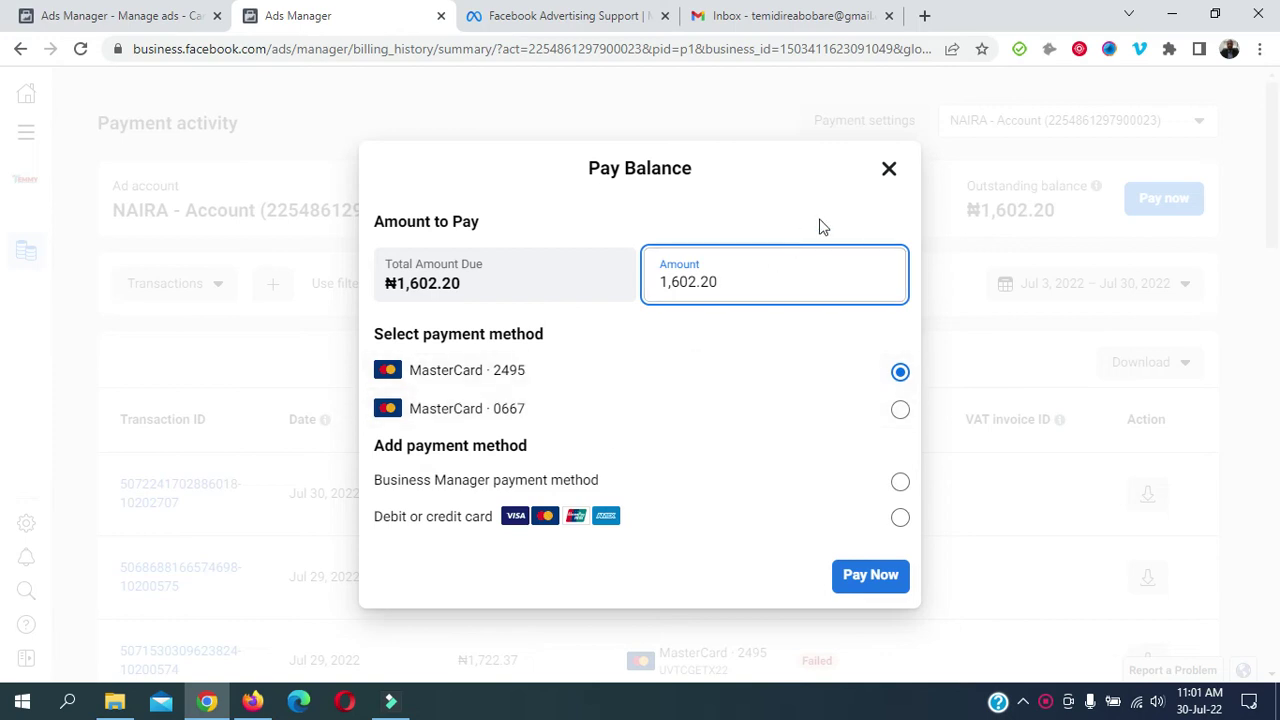
{"action": "left_click", "coordinate": [888, 168]}
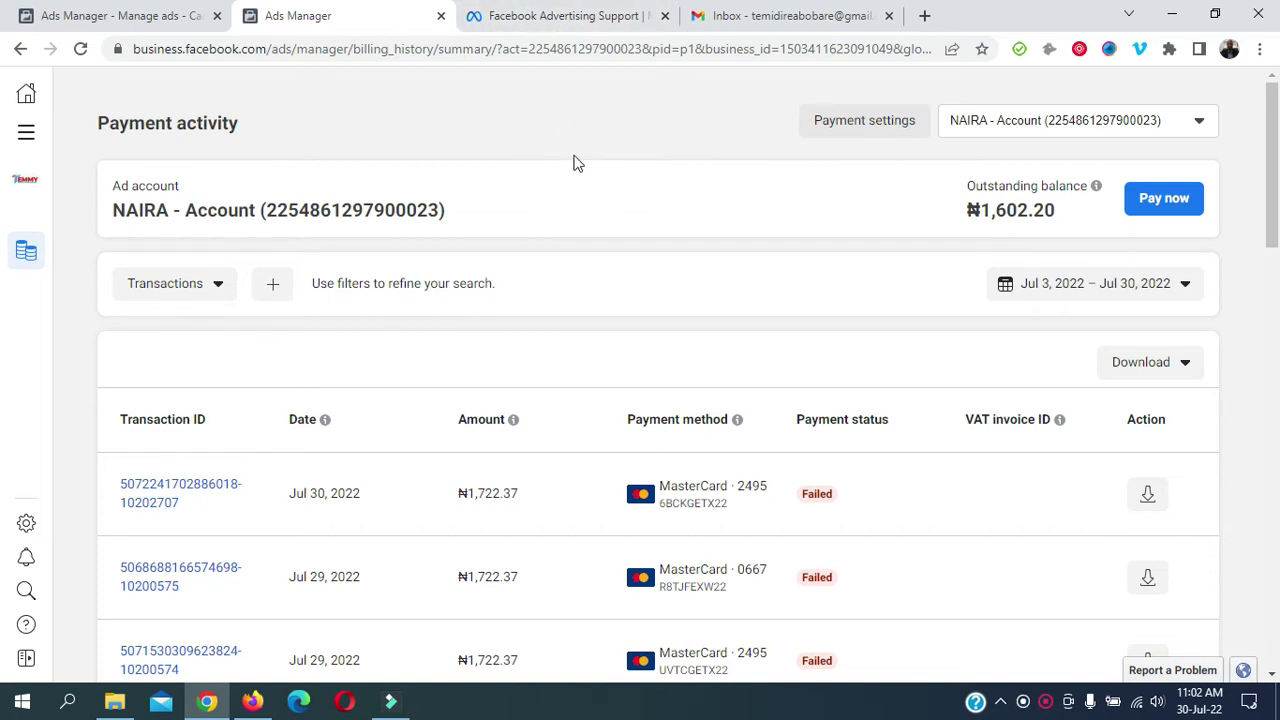
- On the Facebook Advertising Support page, start a Contact Advertising Support request
{"action": "left_click", "coordinate": [555, 20]}
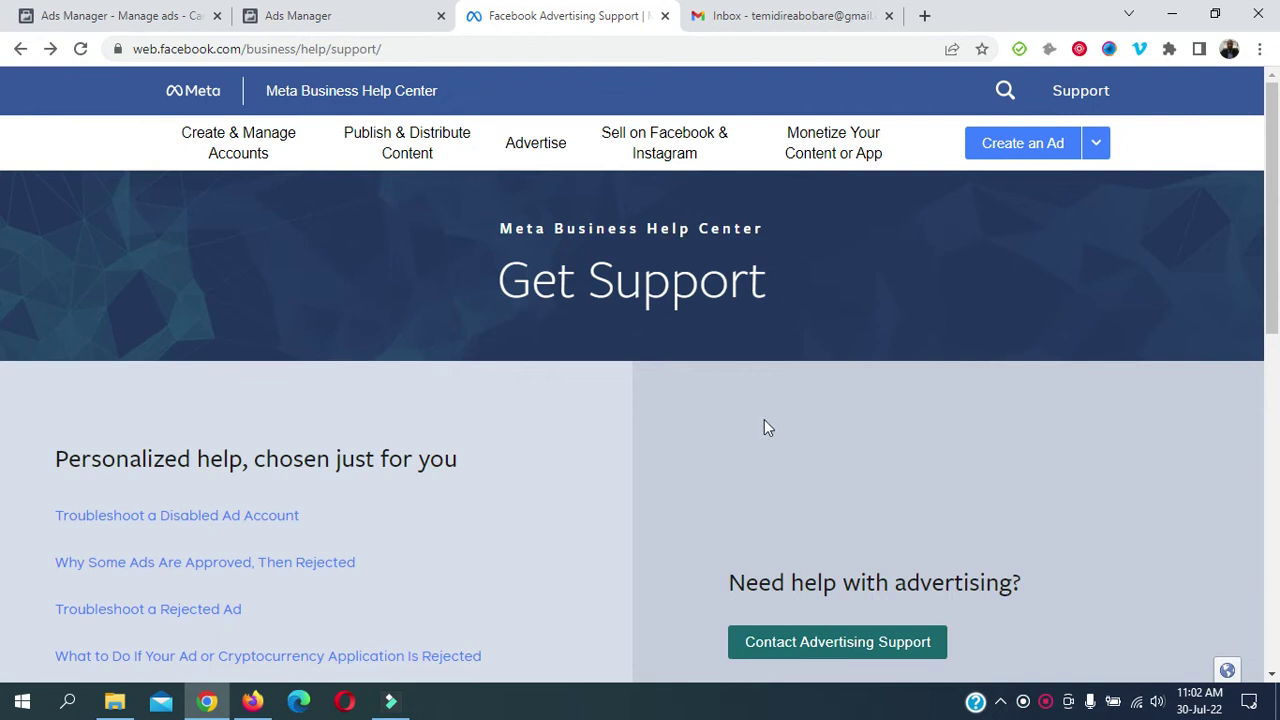
{"action": "scroll", "coordinate": [723, 412], "scroll_direction": "down", "scroll_amount": 1}
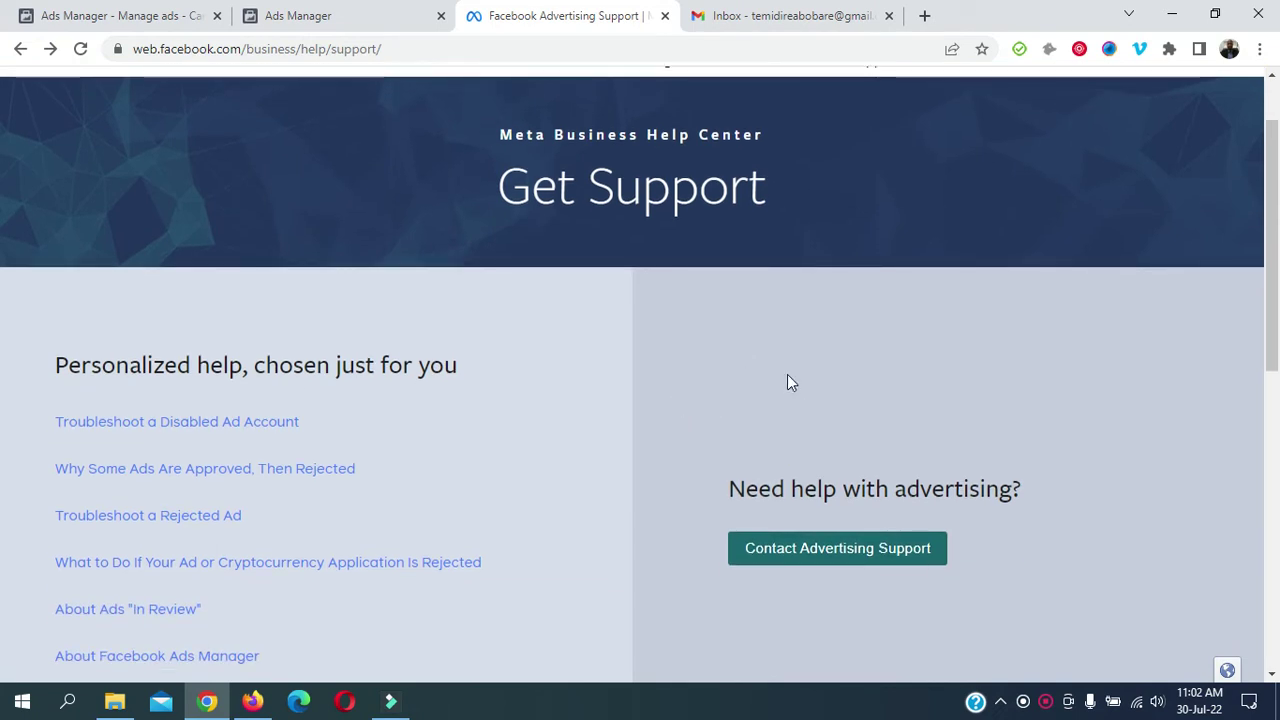
{"action": "scroll", "coordinate": [780, 380], "scroll_direction": "down", "scroll_amount": 2}
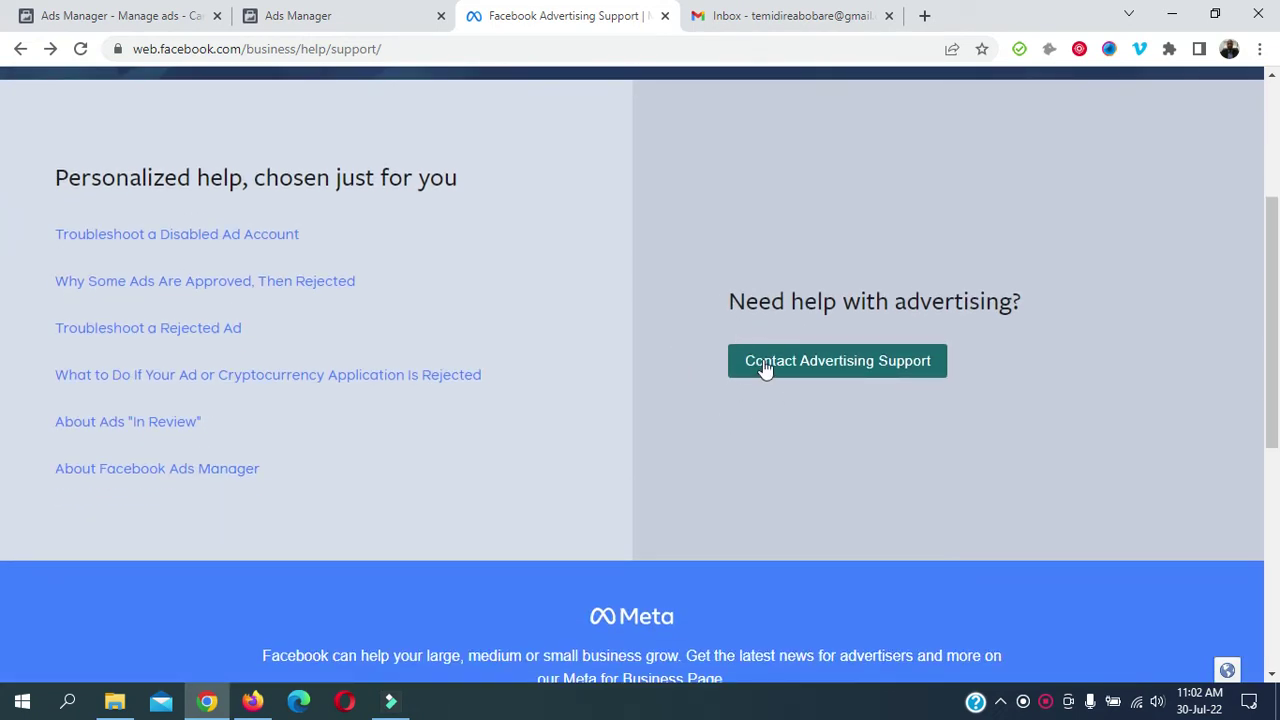
{"action": "left_click", "coordinate": [810, 367]}
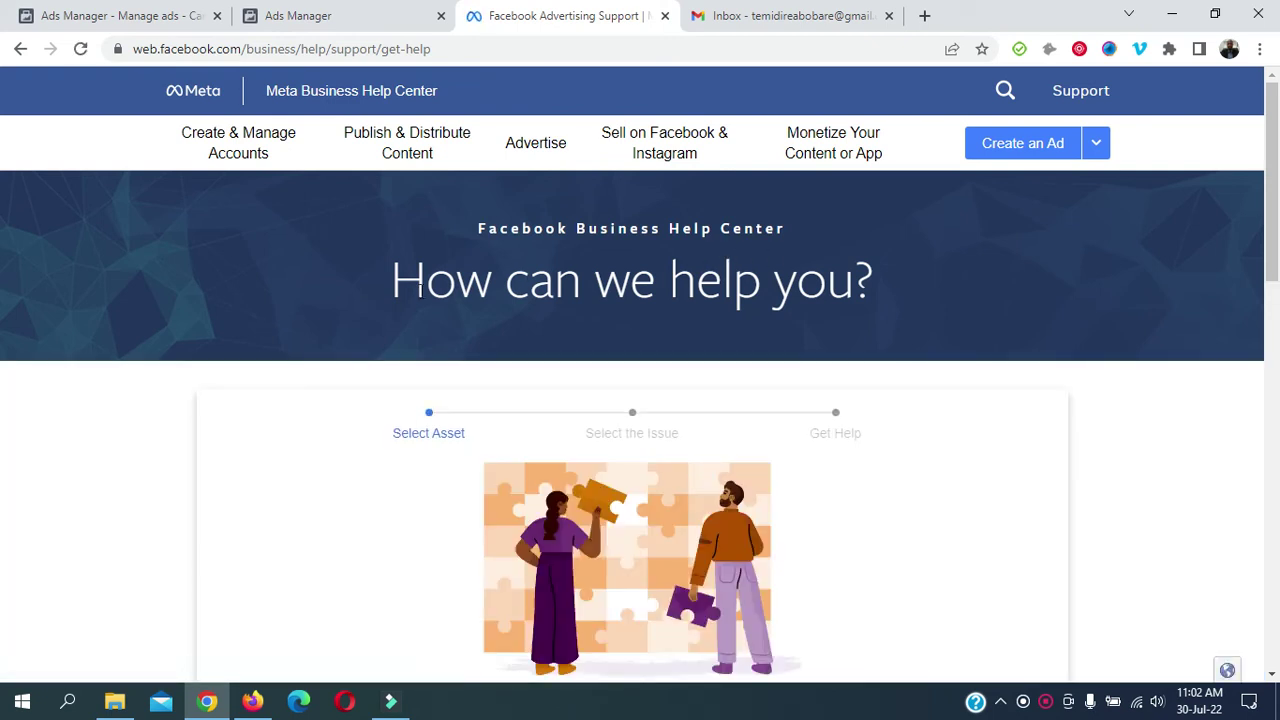
{"action": "scroll", "coordinate": [861, 268], "scroll_direction": "down", "scroll_amount": 4}
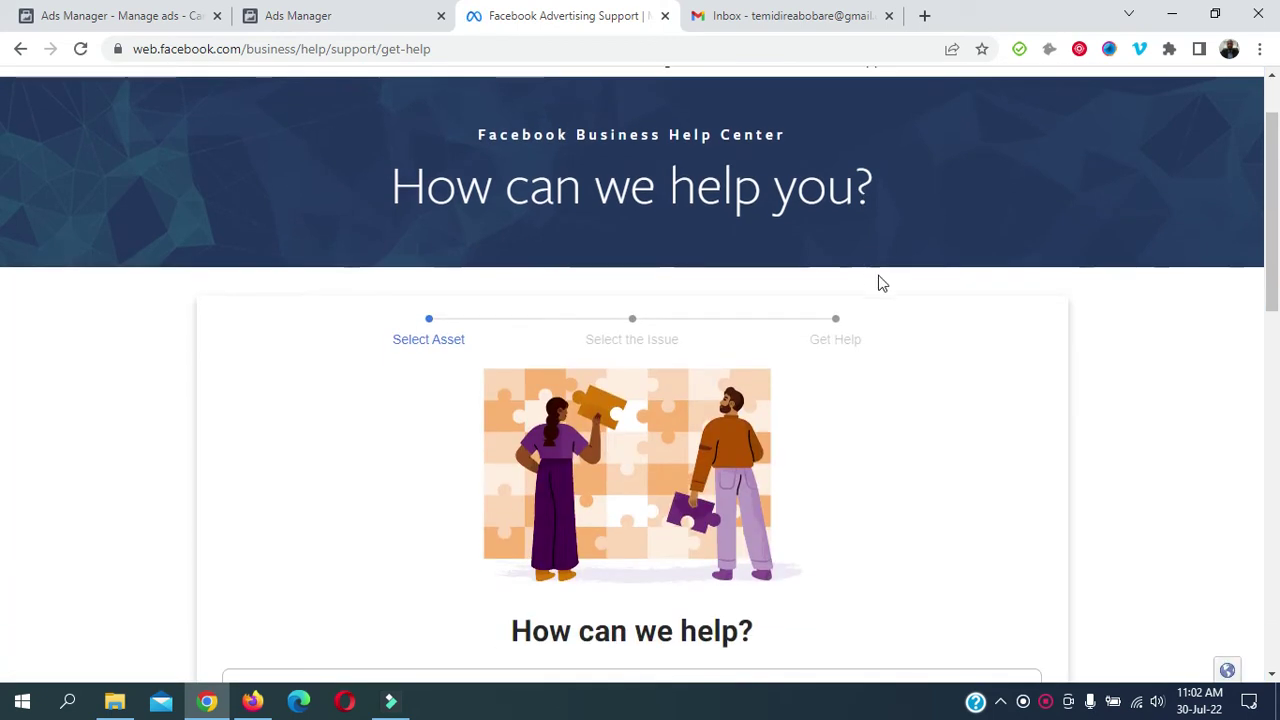
{"action": "scroll", "coordinate": [854, 303], "scroll_direction": "up", "scroll_amount": 1}
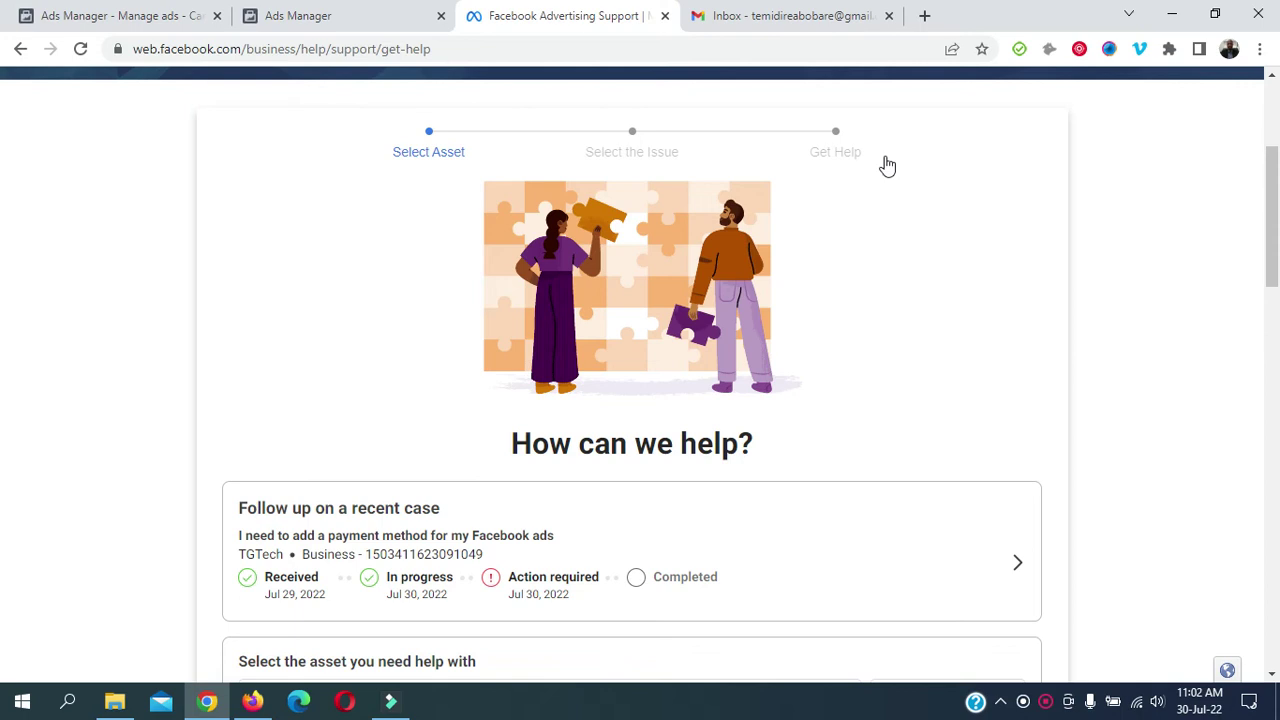
{"action": "scroll", "coordinate": [880, 190], "scroll_direction": "down", "scroll_amount": 2}
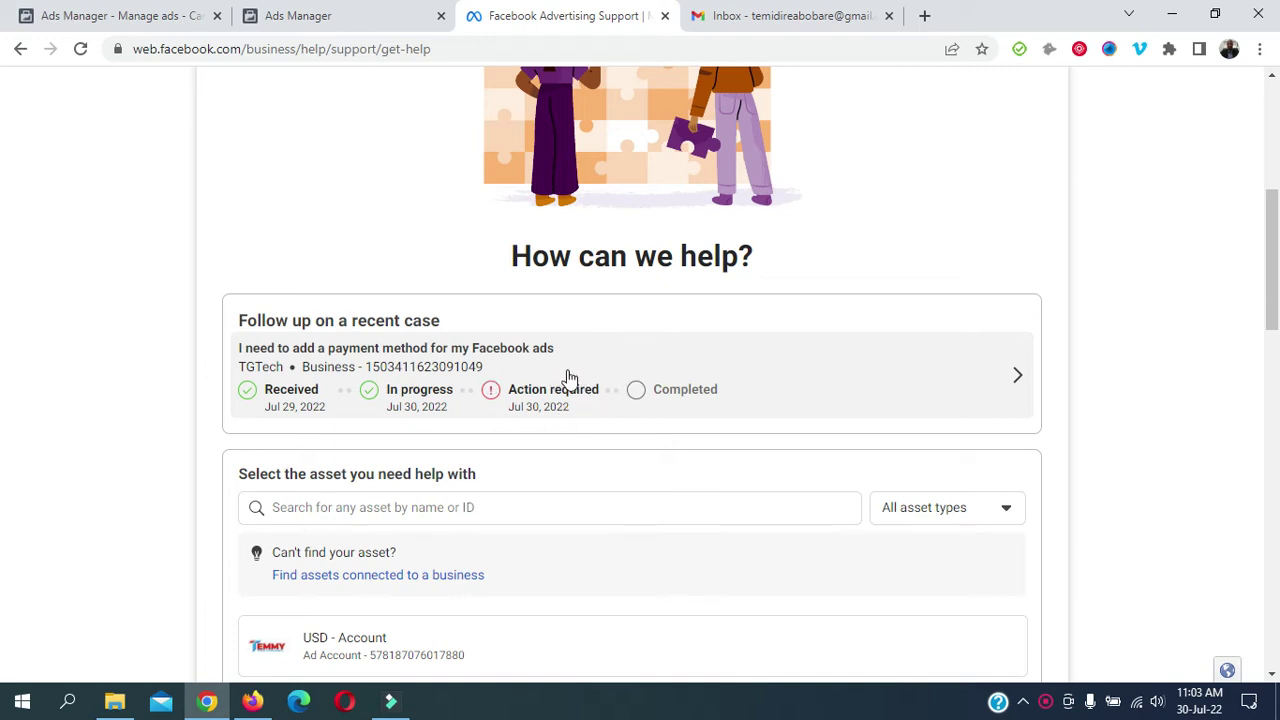
- Scroll through the asset list to review the USD and Naira ad accounts and the business asset
{"action": "scroll", "coordinate": [597, 391], "scroll_direction": "down", "scroll_amount": 1}
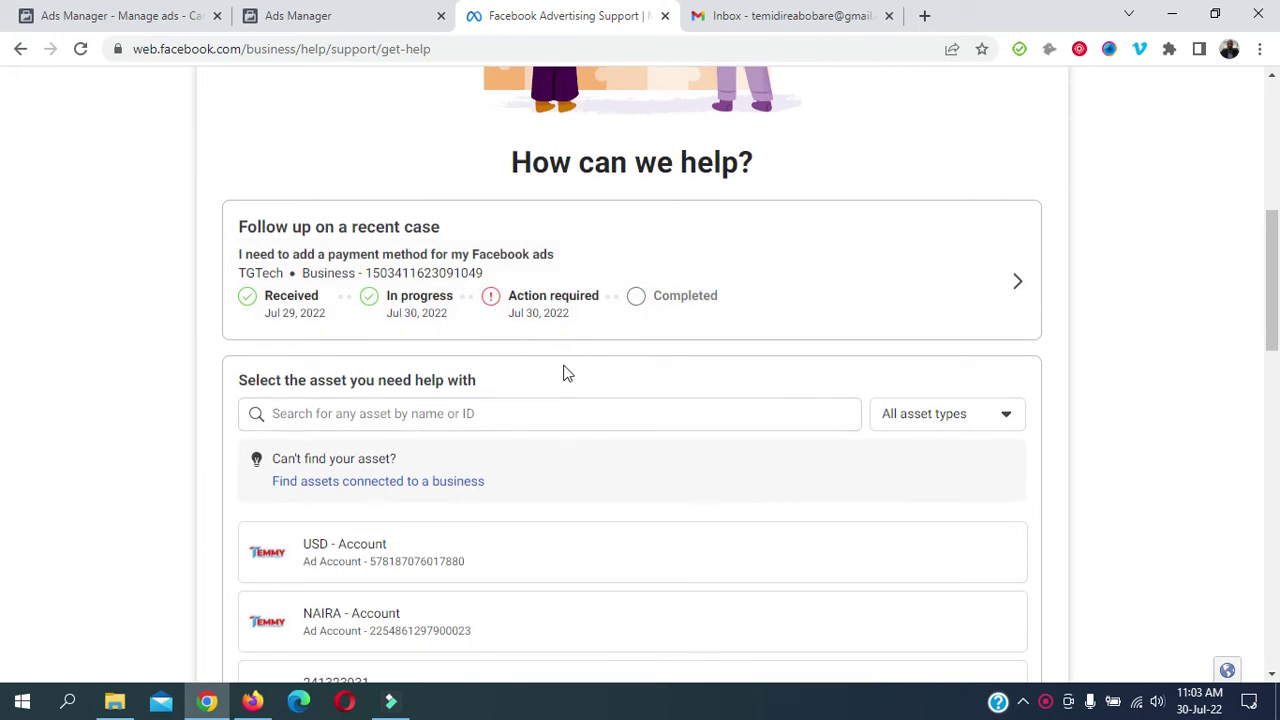
{"action": "scroll", "coordinate": [570, 335], "scroll_direction": "down", "scroll_amount": 1}
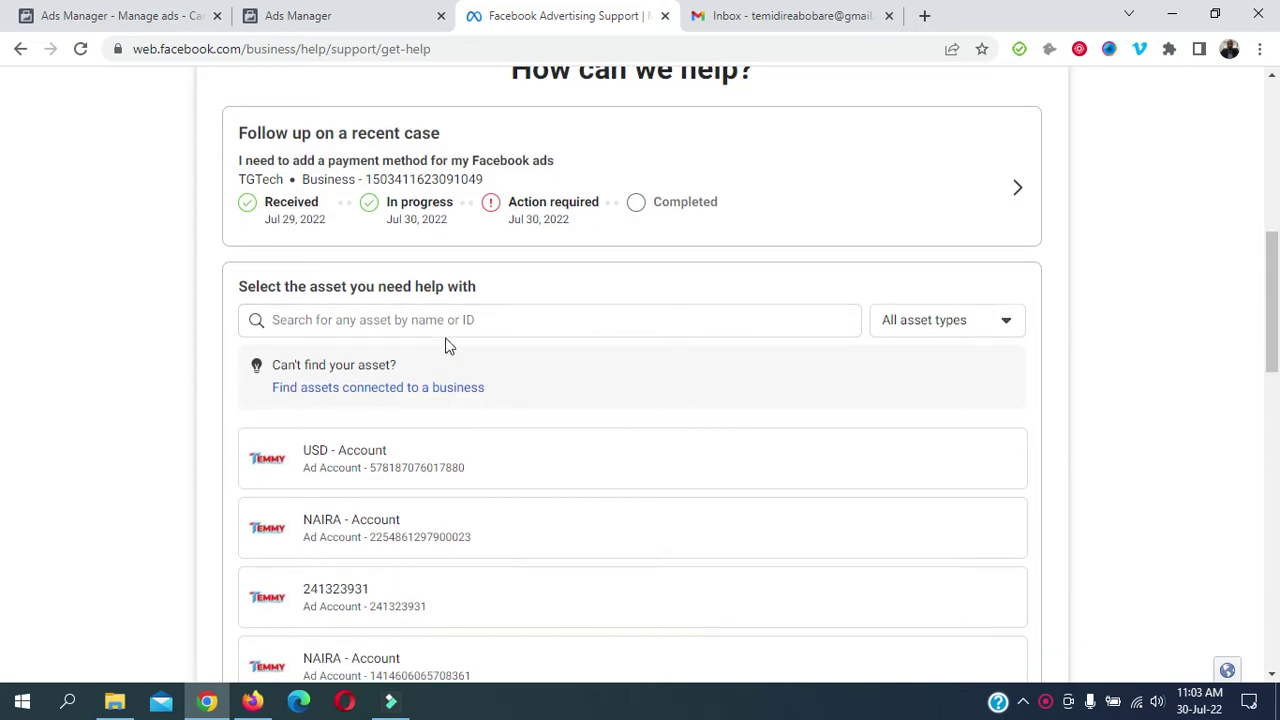
{"action": "scroll", "coordinate": [490, 310], "scroll_direction": "down", "scroll_amount": 1}
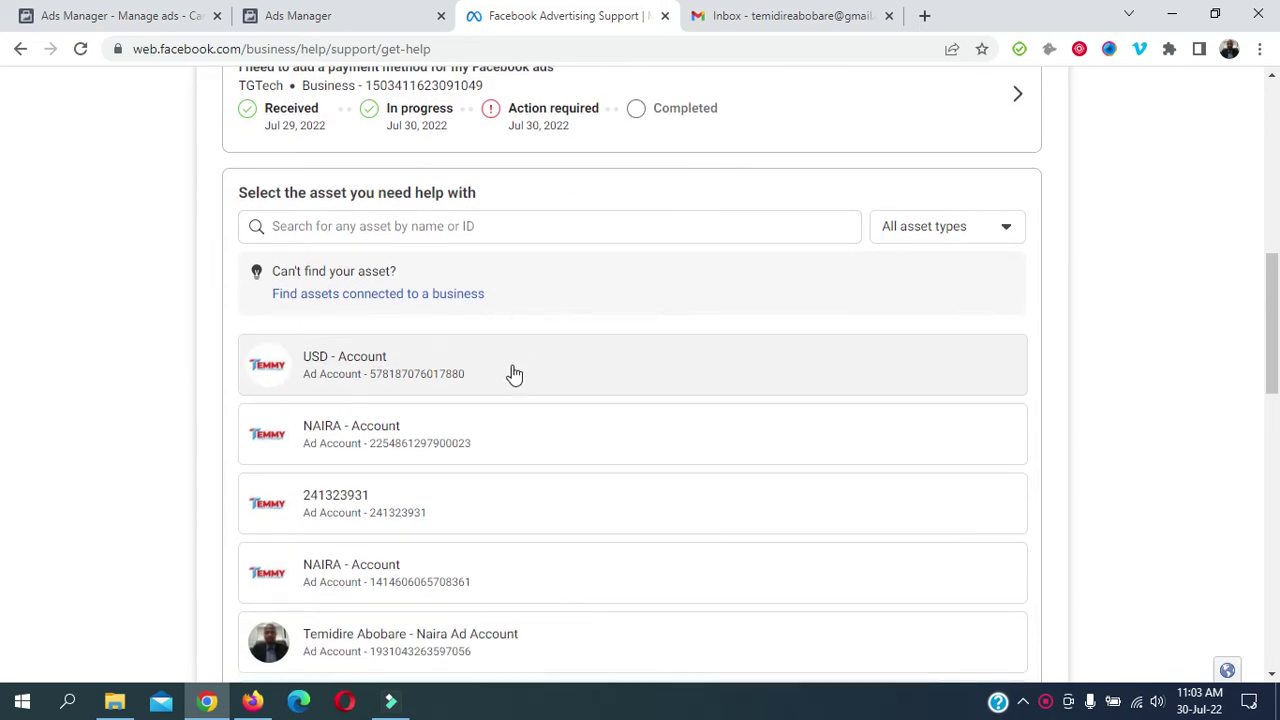
{"action": "scroll", "coordinate": [546, 346], "scroll_direction": "down", "scroll_amount": 1}
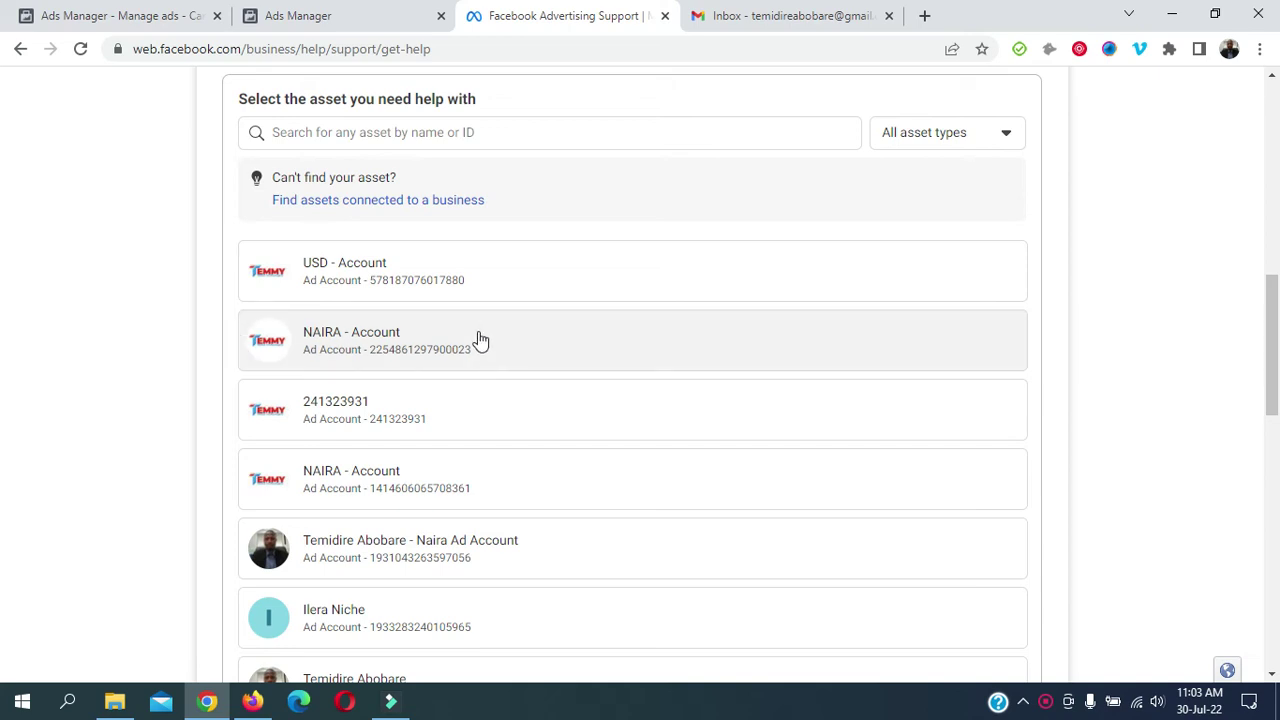
{"action": "scroll", "coordinate": [517, 350], "scroll_direction": "down", "scroll_amount": 1}
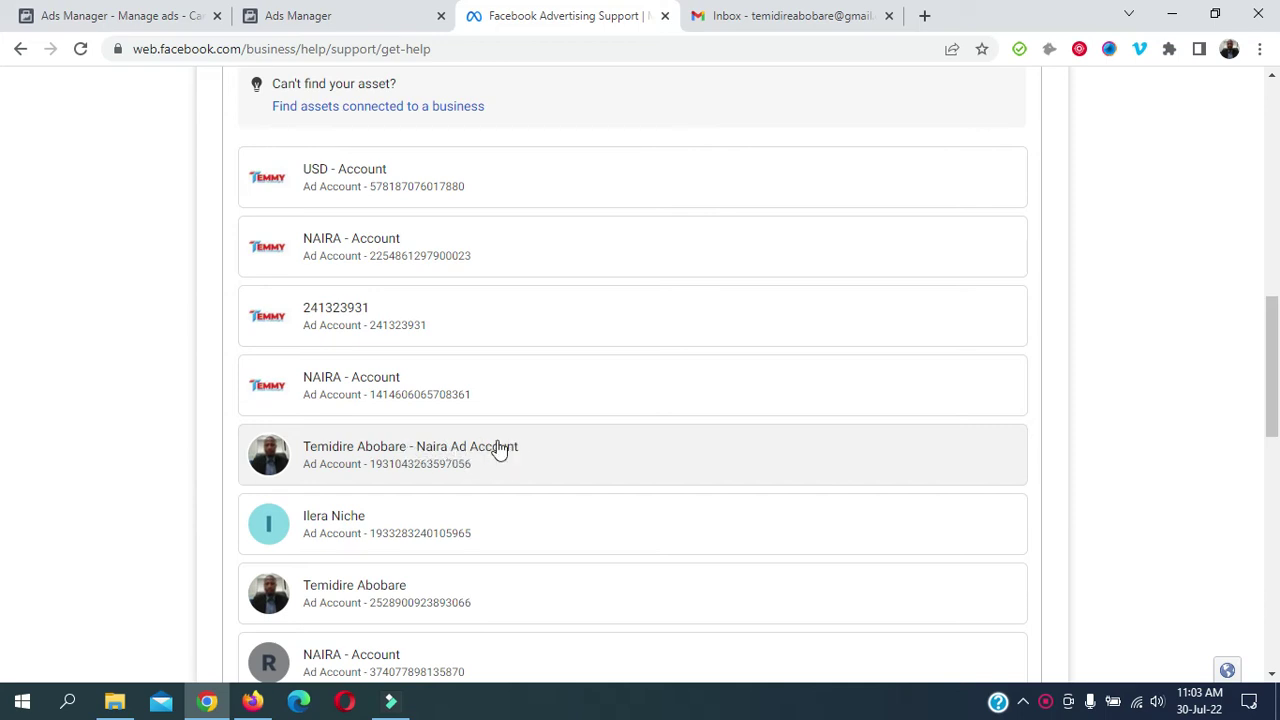
{"action": "scroll", "coordinate": [494, 447], "scroll_direction": "up", "scroll_amount": 1}
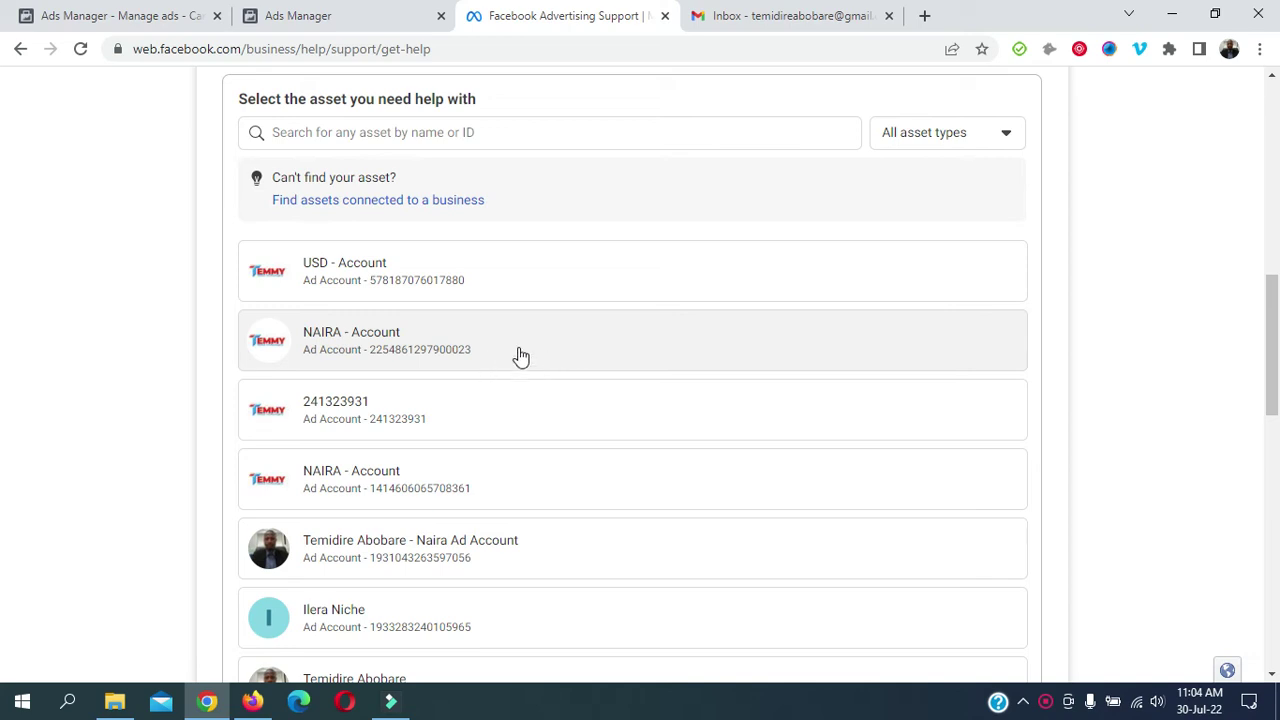
{"action": "scroll", "coordinate": [530, 385], "scroll_direction": "down", "scroll_amount": 2}
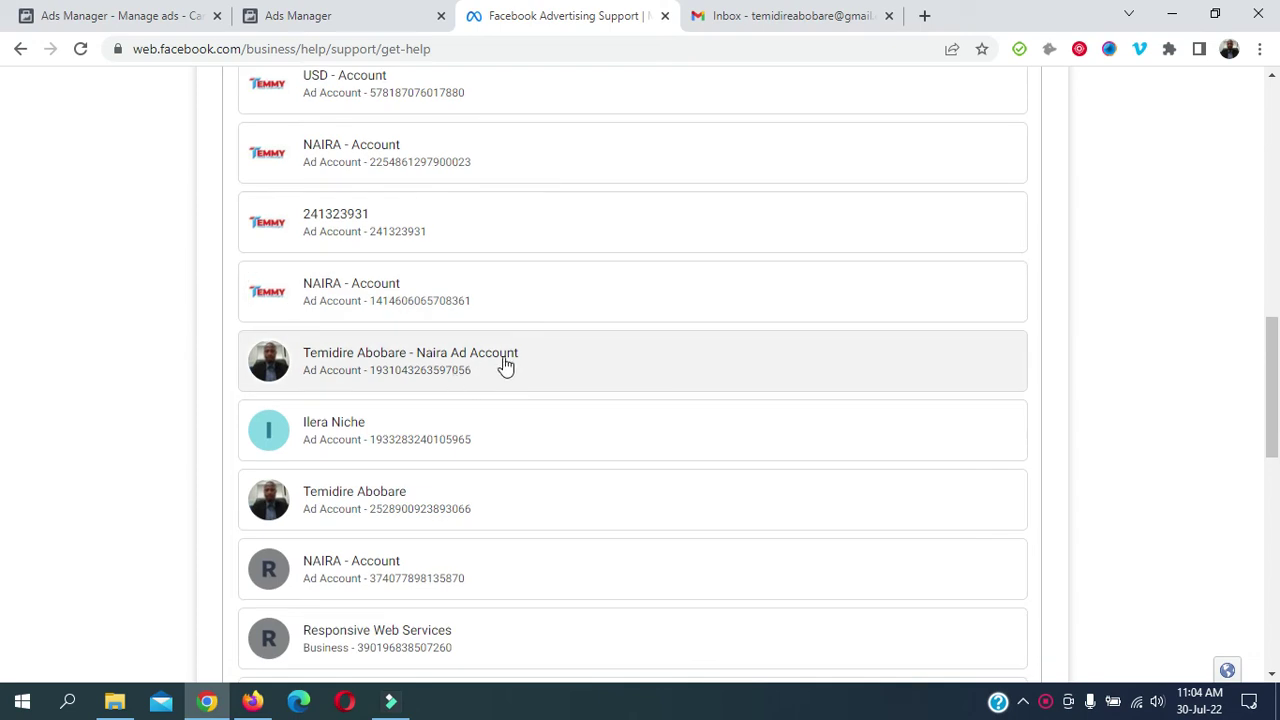
- Pick the personal Naira ad account, then the 'I need to add a payment method for my Facebook ads' issue
{"action": "left_click", "coordinate": [489, 368]}
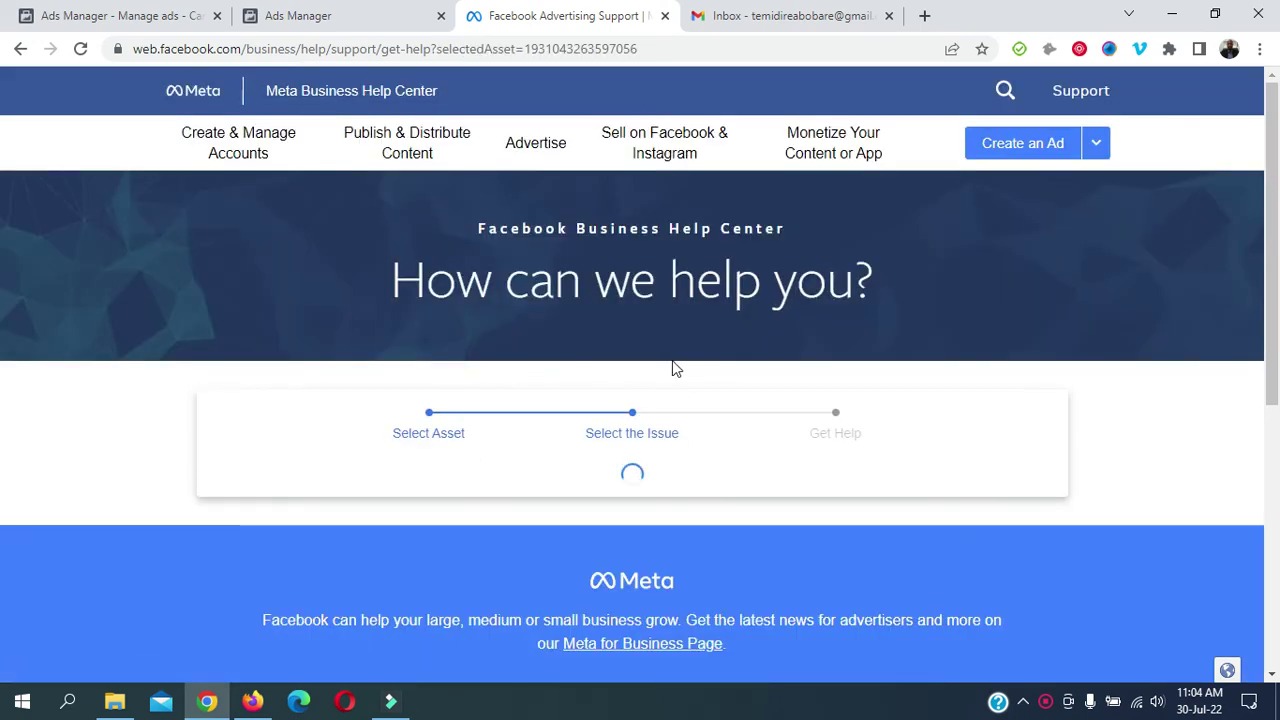
{"action": "scroll", "coordinate": [717, 360], "scroll_direction": "down", "scroll_amount": 3}
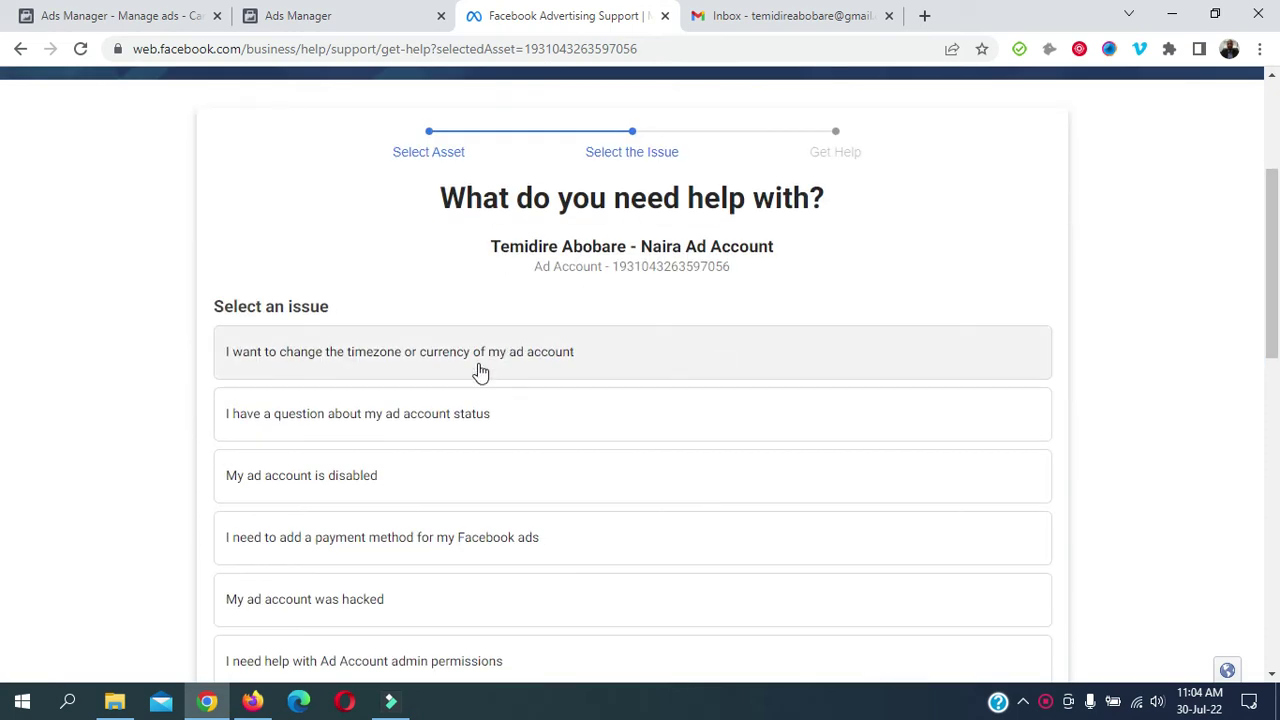
{"action": "scroll", "coordinate": [523, 357], "scroll_direction": "down", "scroll_amount": 1}
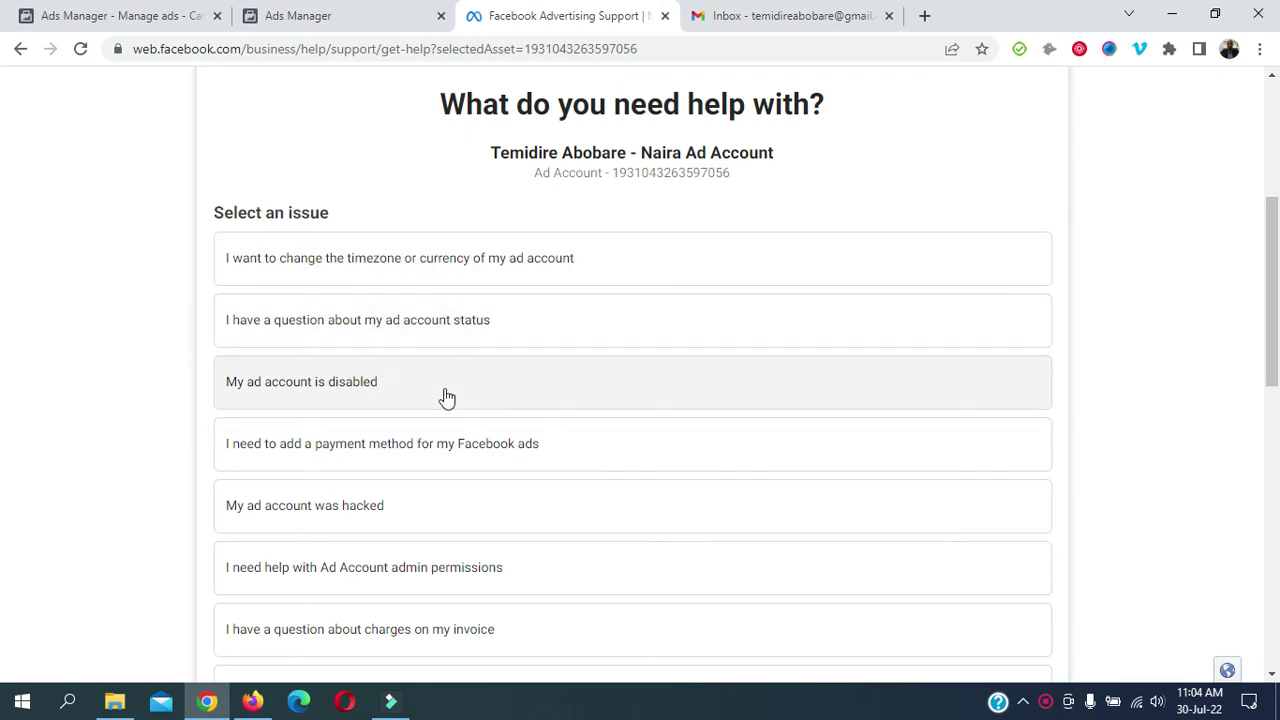
{"action": "scroll", "coordinate": [420, 395], "scroll_direction": "down", "scroll_amount": 1}
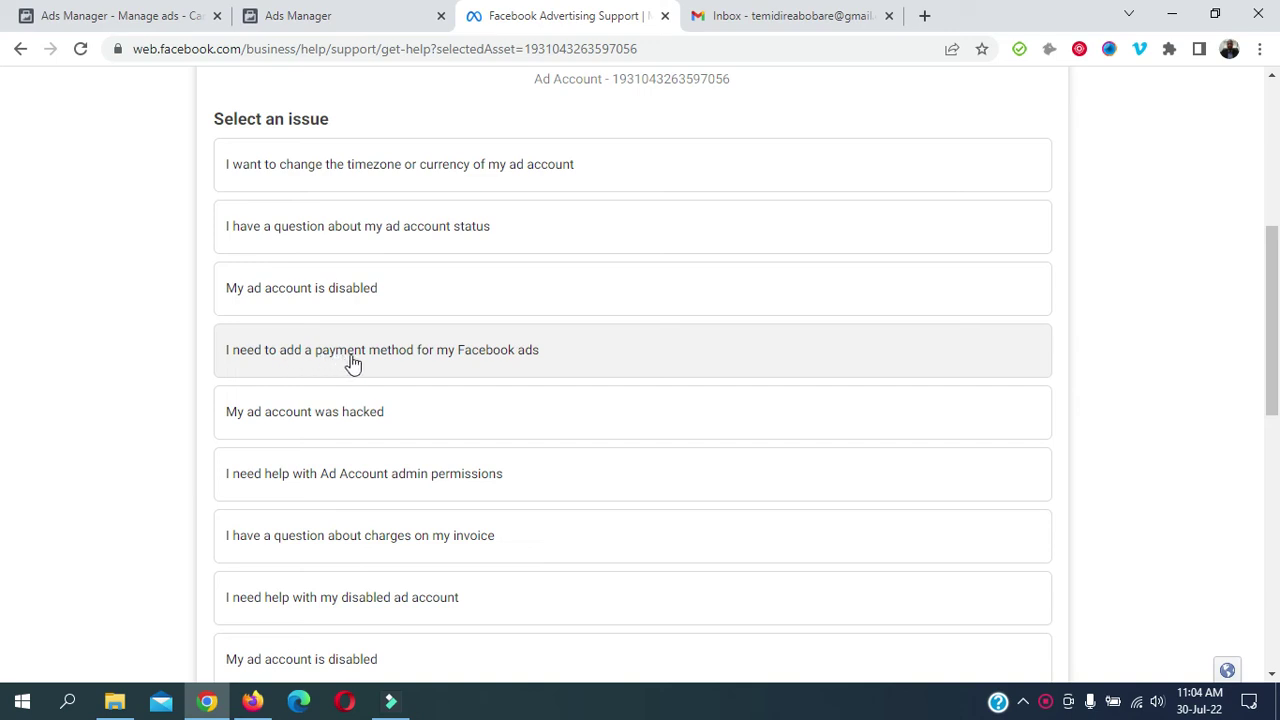
{"action": "left_click", "coordinate": [555, 357]}
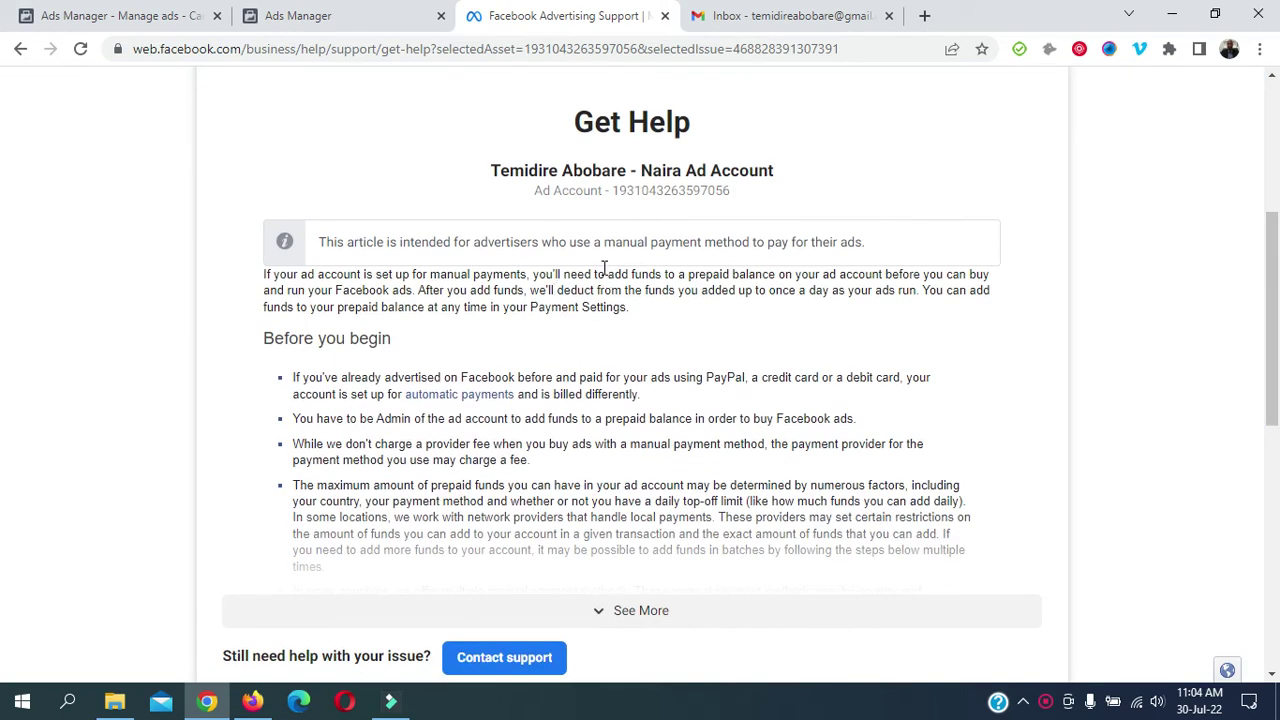
- Open Contact support from the payment-method article and place the cursor in the investigation details box
{"action": "scroll", "coordinate": [535, 403], "scroll_direction": "down", "scroll_amount": 3}
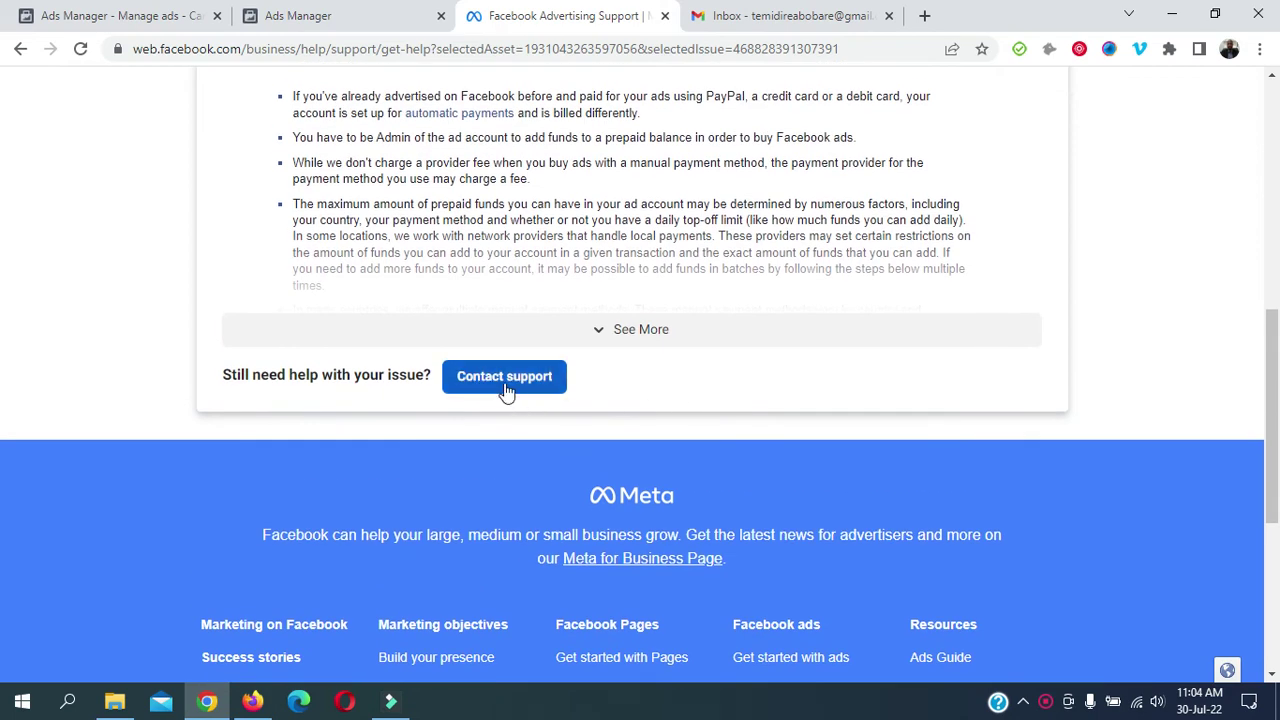
{"action": "left_click", "coordinate": [506, 378]}
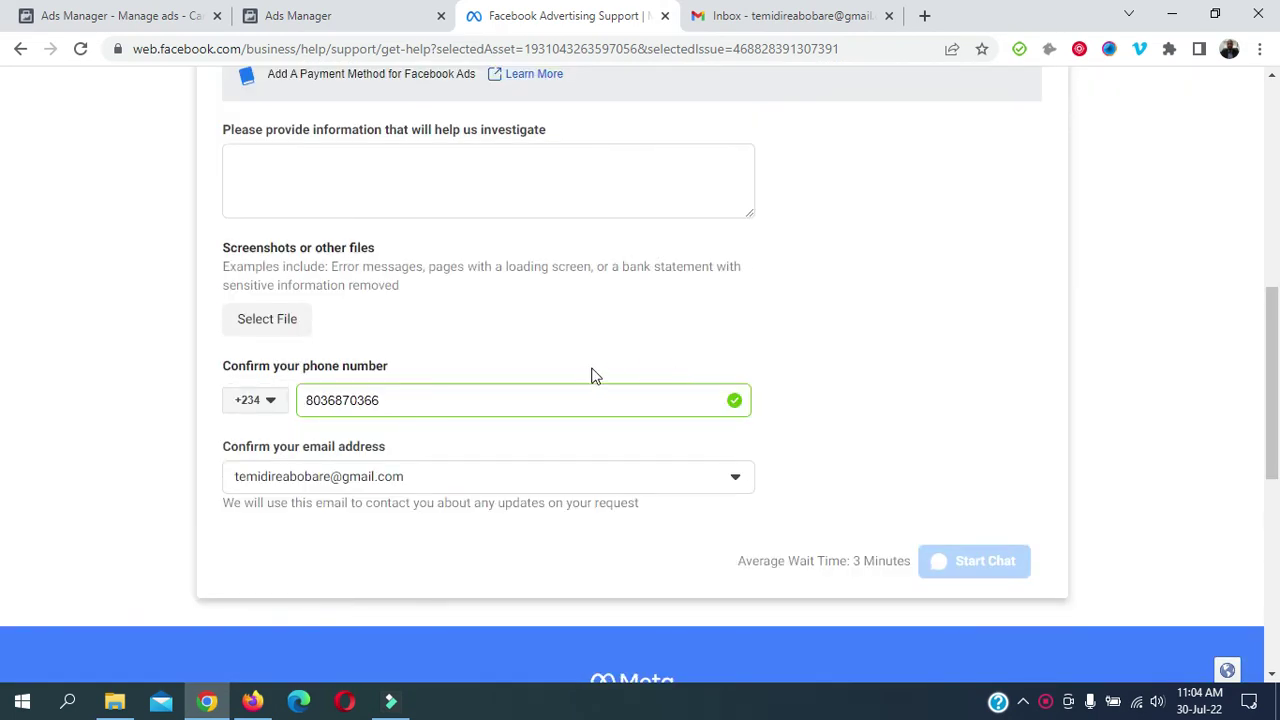
{"action": "scroll", "coordinate": [606, 354], "scroll_direction": "up", "scroll_amount": 2}
{"action": "scroll", "coordinate": [595, 367], "scroll_direction": "down", "scroll_amount": 1}
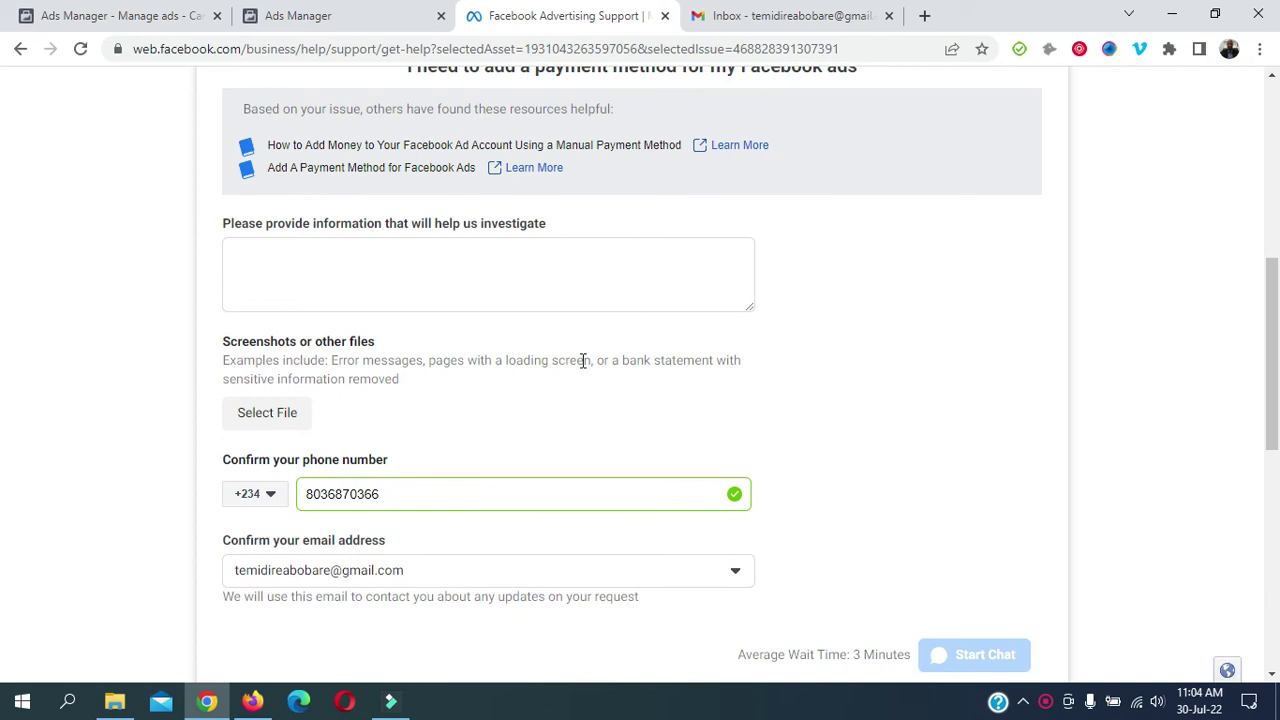
{"action": "left_click", "coordinate": [488, 274]}
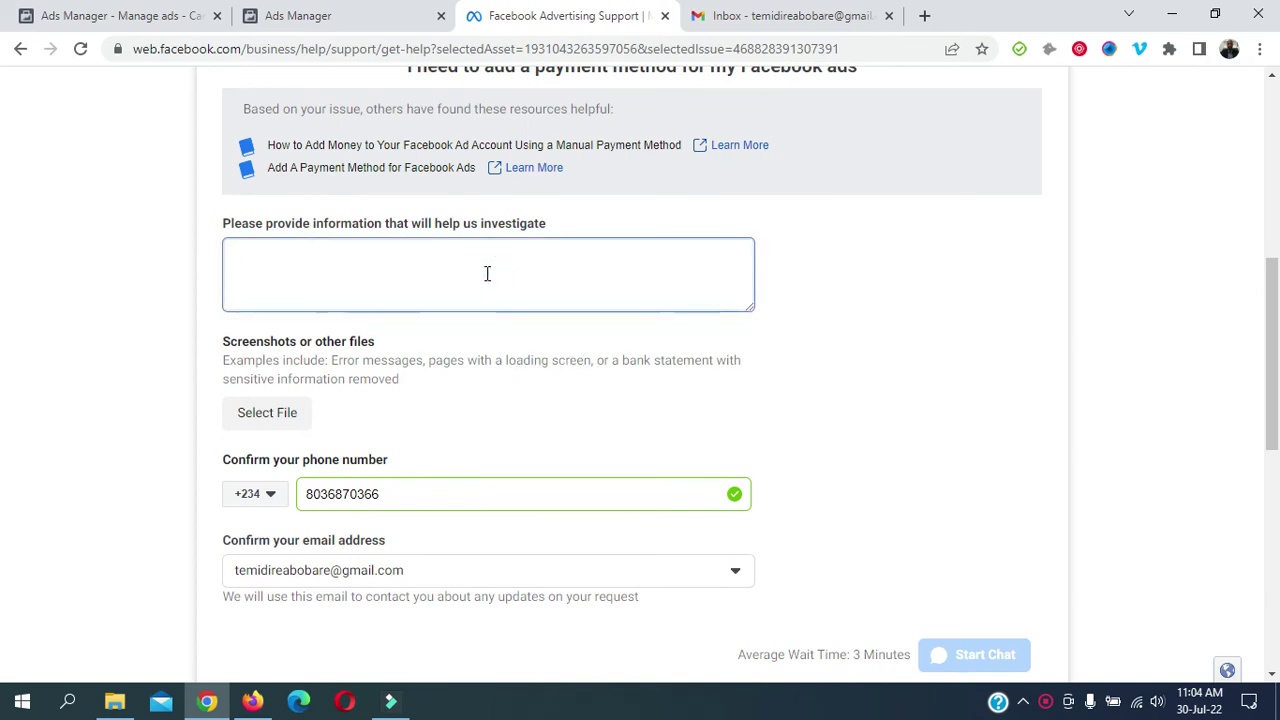
- Write a request asking support to switch the postpaid ad account to prepaid, then select all the text
{"action": "left_click_drag", "start_coordinate": [547, 223], "coordinate": [221, 227]}
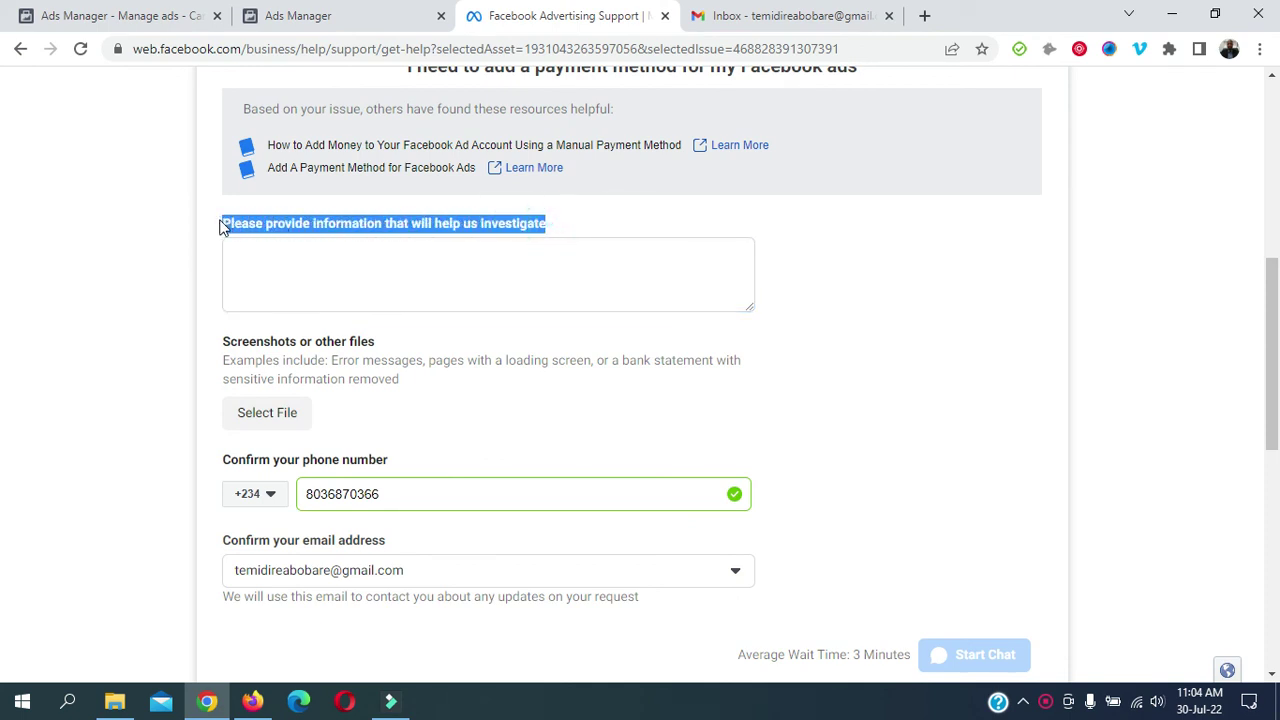
{"action": "left_click", "coordinate": [268, 260]}
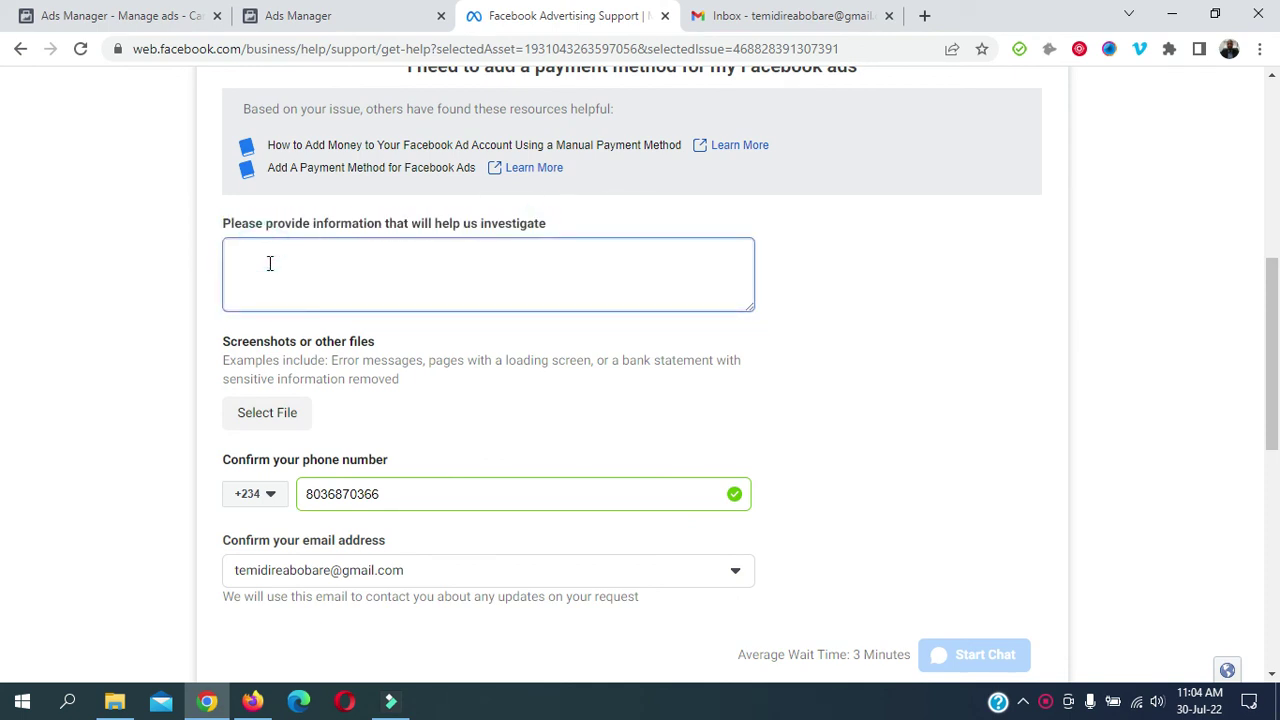
{"action": "type", "text": "P"}
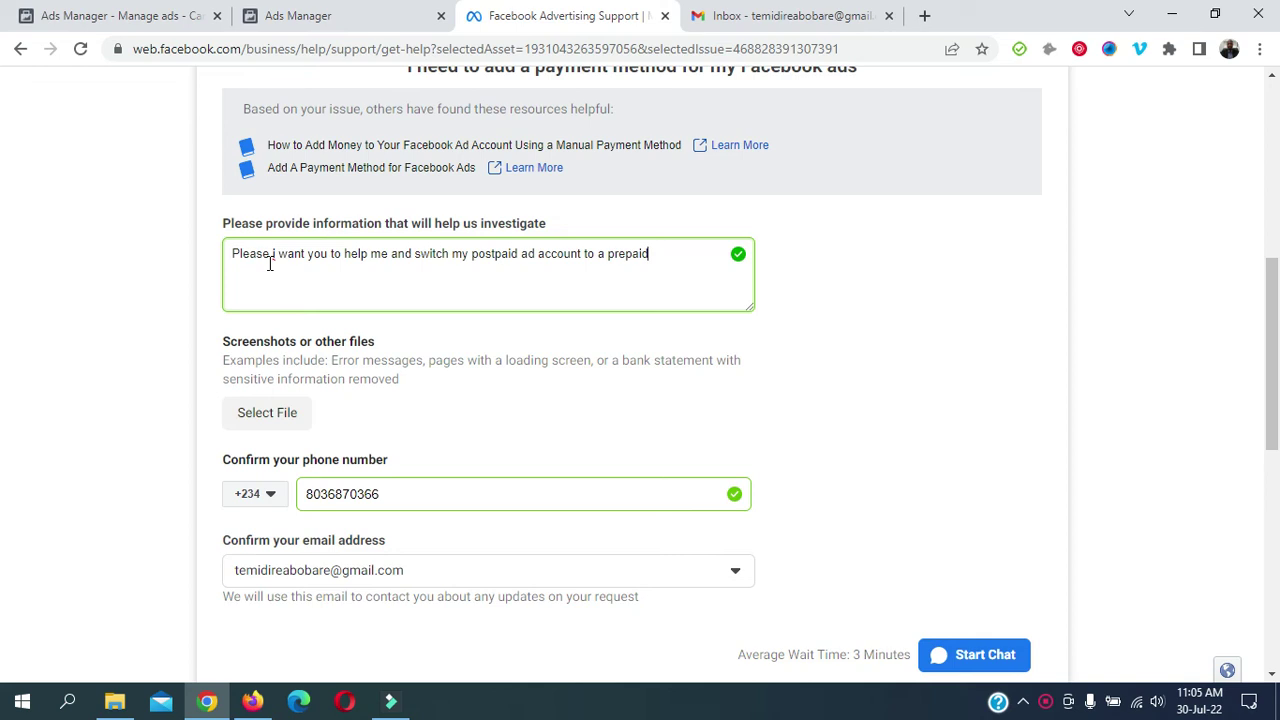
{"action": "key", "text": "ctrl+a"}
{"action": "key", "text": "ctrl+c"}
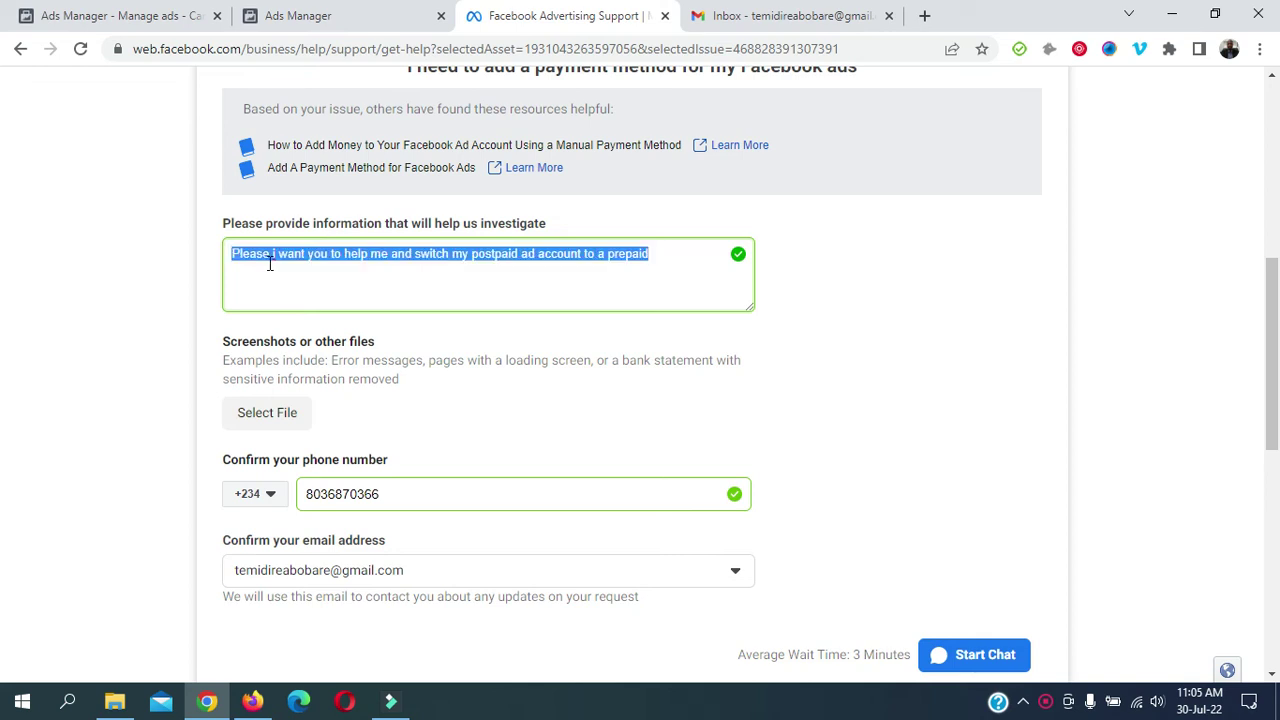
- Submit the support request with Start Chat to open the Messenger support conversation
{"action": "scroll", "coordinate": [500, 337], "scroll_direction": "down", "scroll_amount": 1}
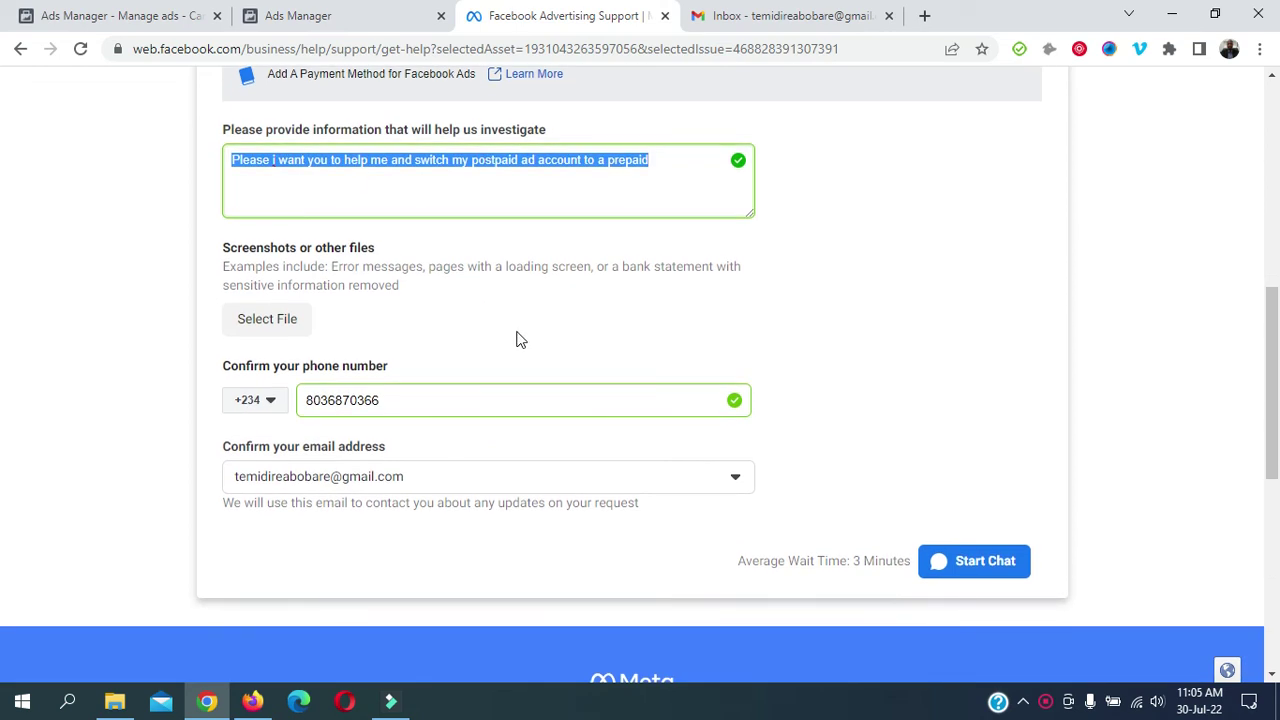
{"action": "scroll", "coordinate": [517, 337], "scroll_direction": "up", "scroll_amount": 1}
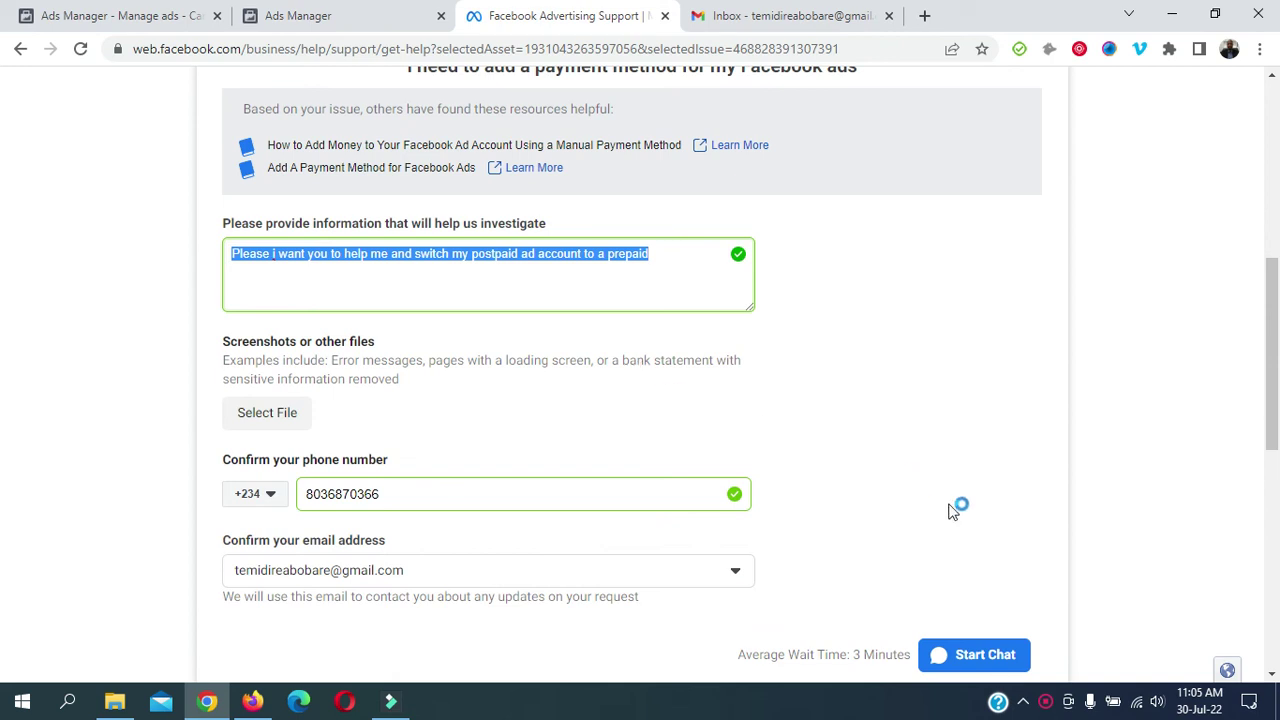
{"action": "scroll", "coordinate": [955, 510], "scroll_direction": "down", "scroll_amount": 1}
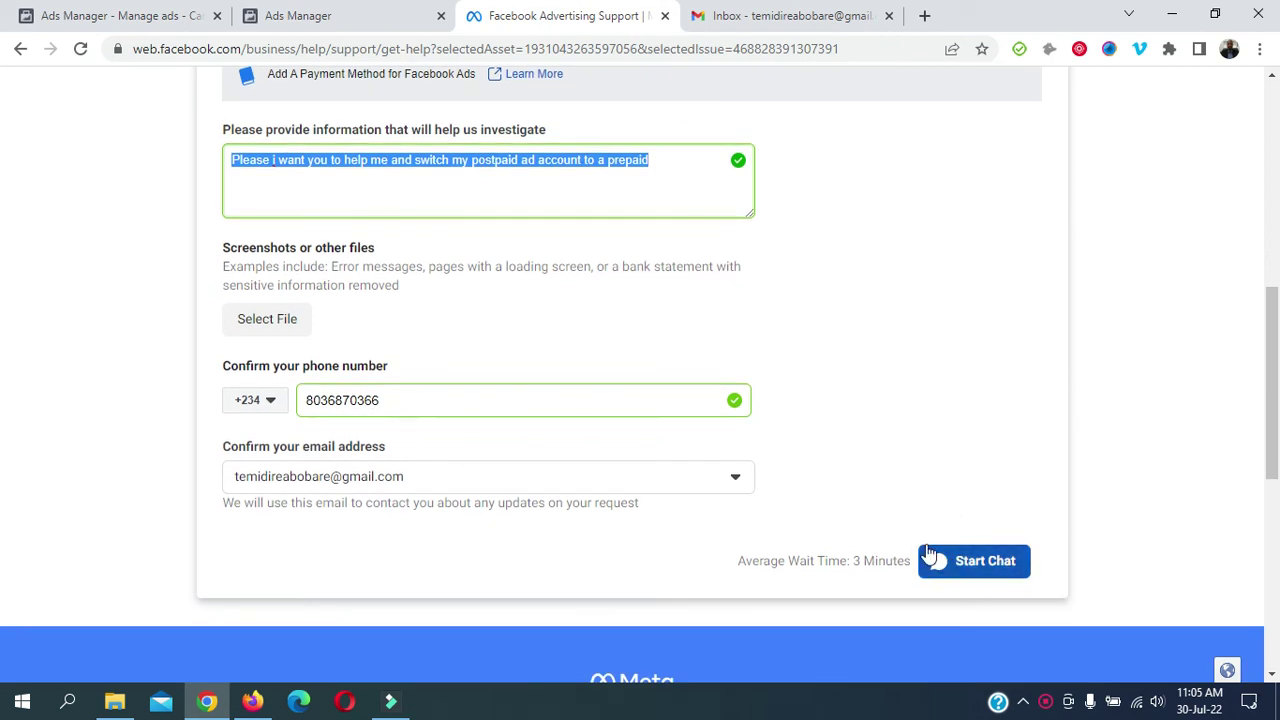
{"action": "left_click", "coordinate": [962, 563]}
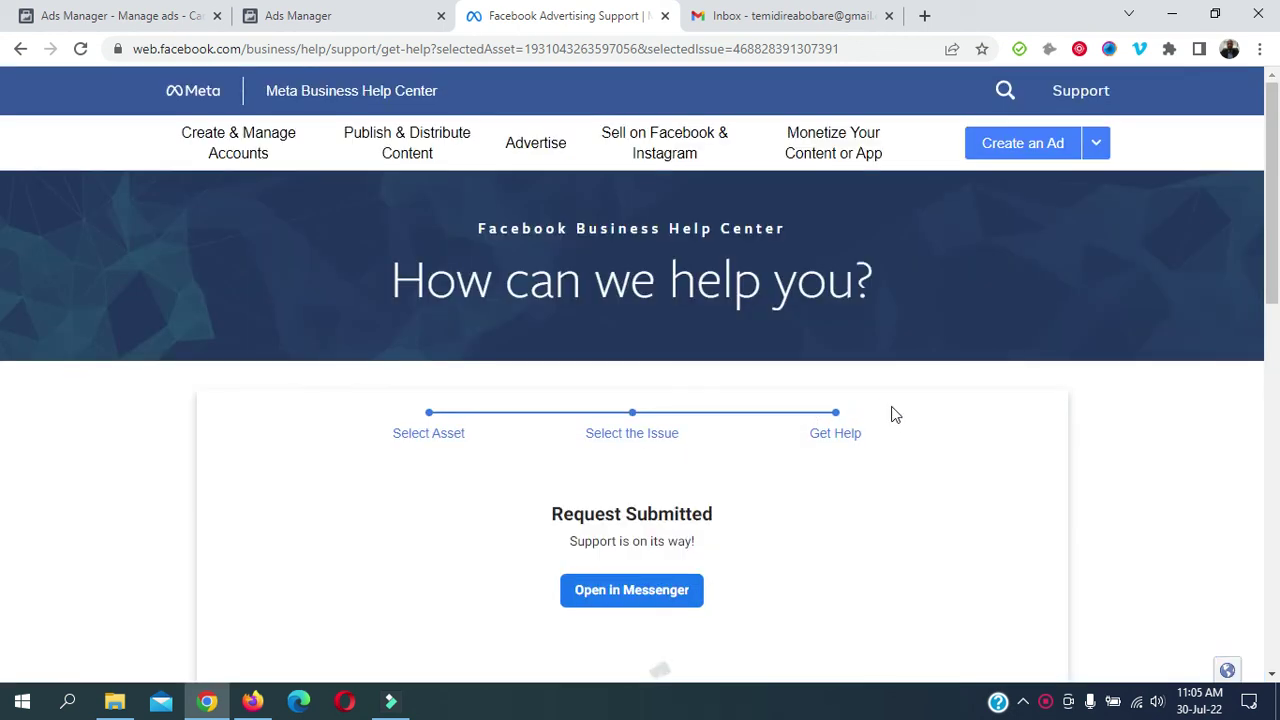
{"action": "scroll", "coordinate": [893, 420], "scroll_direction": "down", "scroll_amount": 1}
{"action": "scroll", "coordinate": [855, 450], "scroll_direction": "down", "scroll_amount": 1}
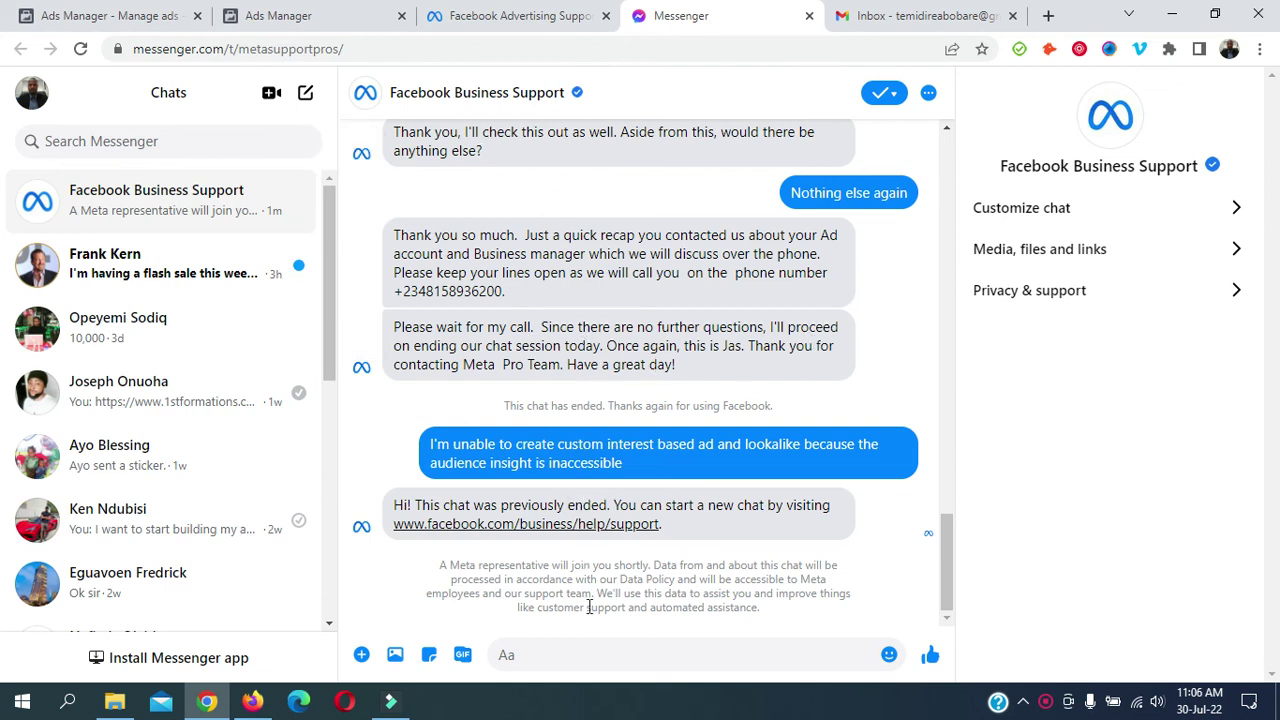
- Paste the prepaid switch request into the support chat's message box, then delete it again
{"action": "left_click", "coordinate": [553, 655]}
{"action": "key", "text": "ctrl+v"}
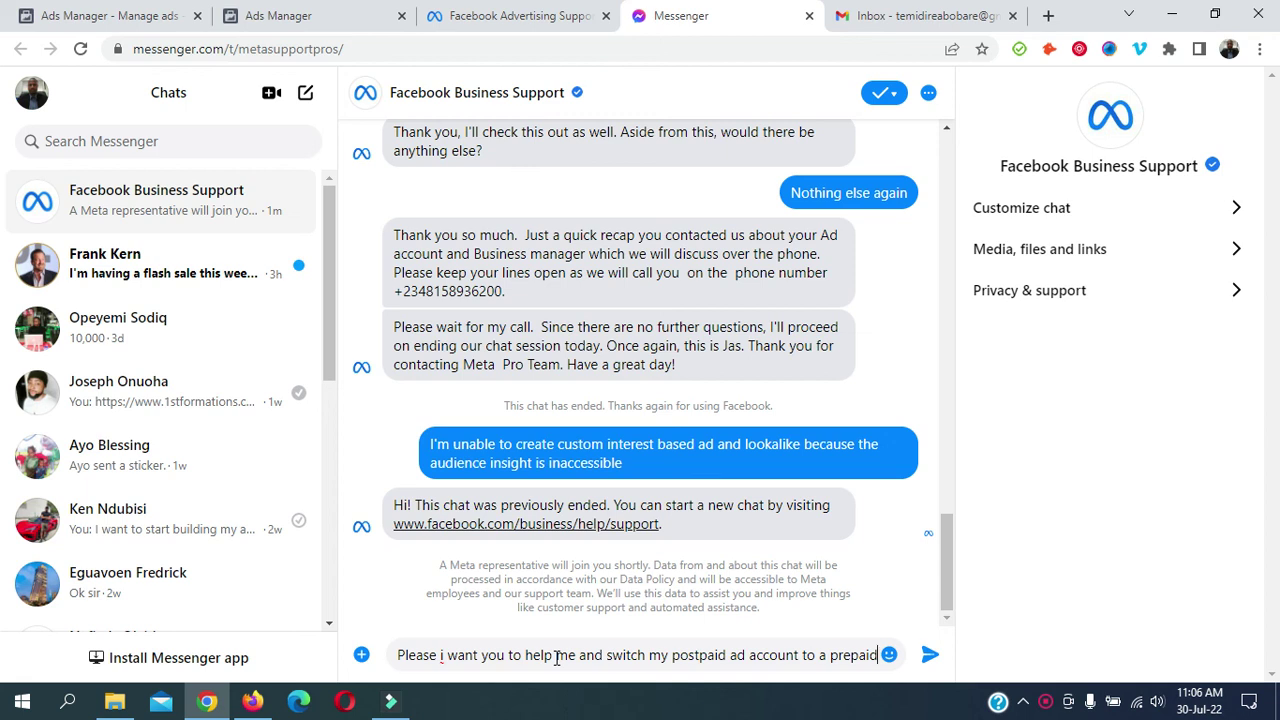
{"action": "key", "text": "ctrl+a"}
{"action": "key", "text": "BackSpace"}
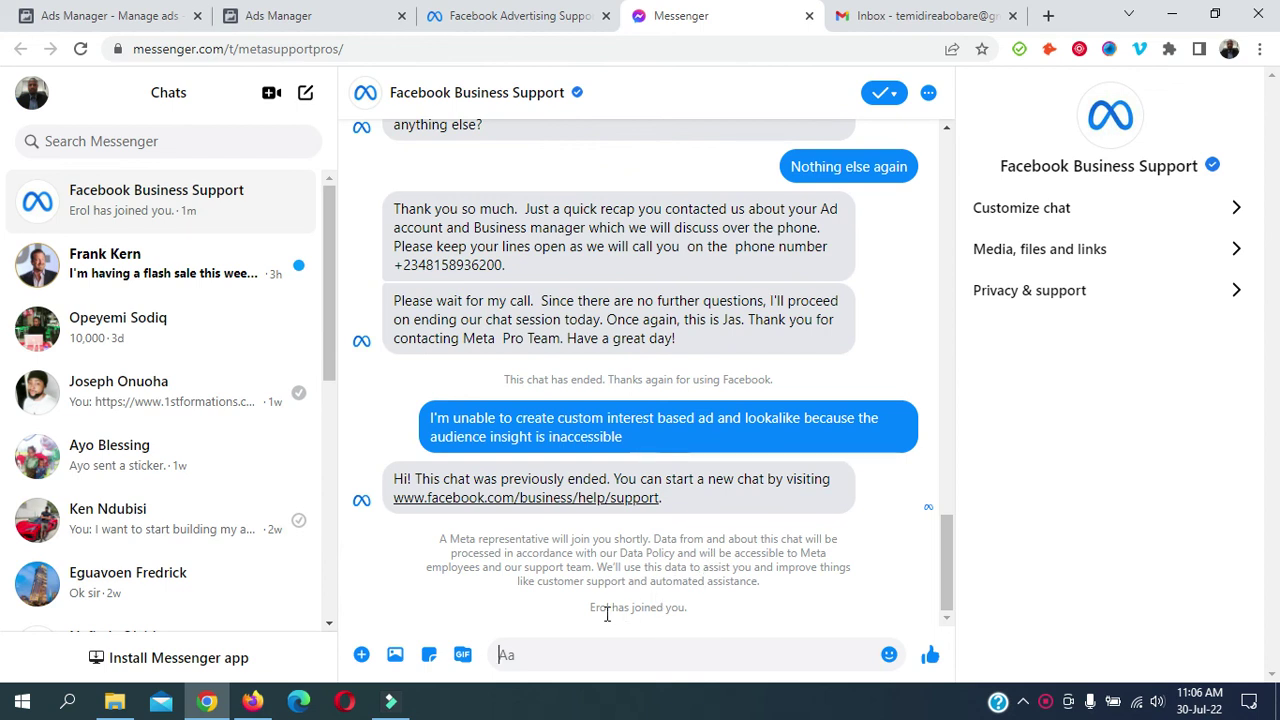
- Repeatedly highlight and clear the representative-joined notice while waiting for the support greeting
{"action": "mouse_move", "coordinate": [591, 610]}
{"action": "left_mouse_down"}
{"action": "mouse_move", "coordinate": [705, 621]}
{"action": "mouse_move", "coordinate": [592, 603]}
{"action": "left_mouse_up"}
{"action": "left_click", "coordinate": [702, 614]}
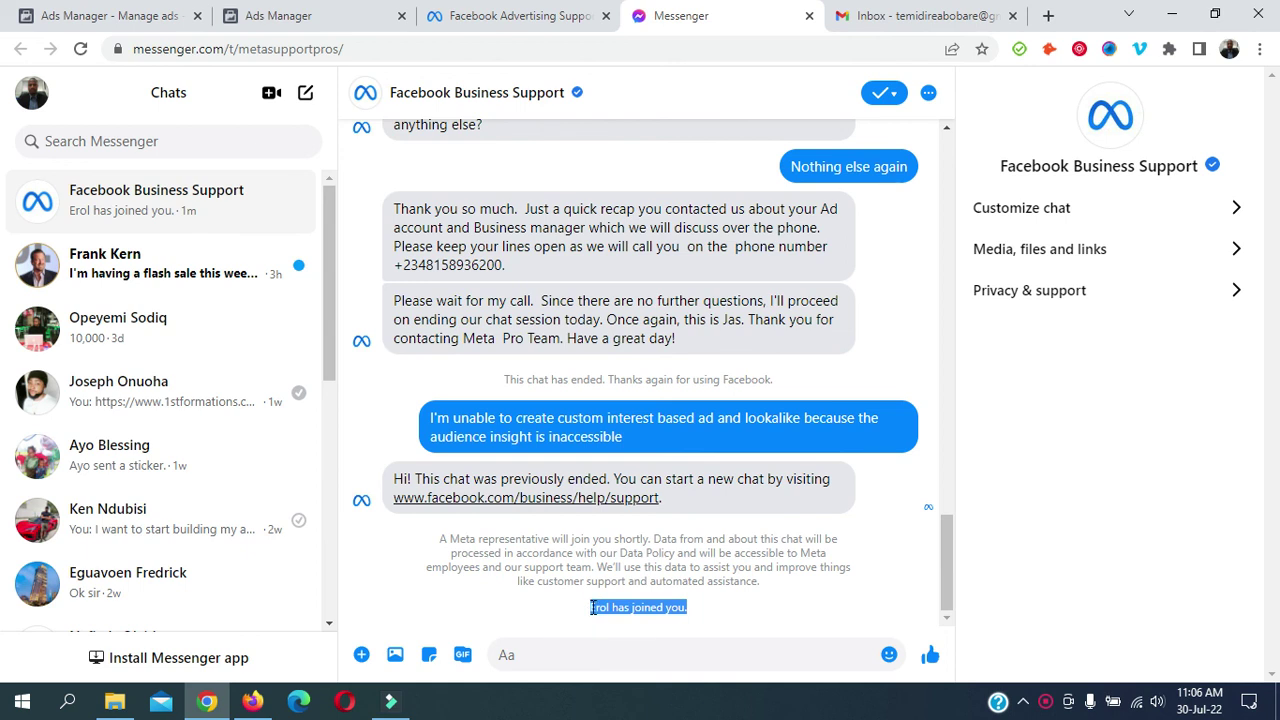
{"action": "left_click", "coordinate": [592, 607]}
{"action": "left_click_drag", "start_coordinate": [689, 611], "coordinate": [583, 609]}
{"action": "left_click", "coordinate": [603, 603]}
{"action": "left_click_drag", "start_coordinate": [689, 611], "coordinate": [596, 610]}
{"action": "left_click", "coordinate": [599, 607]}
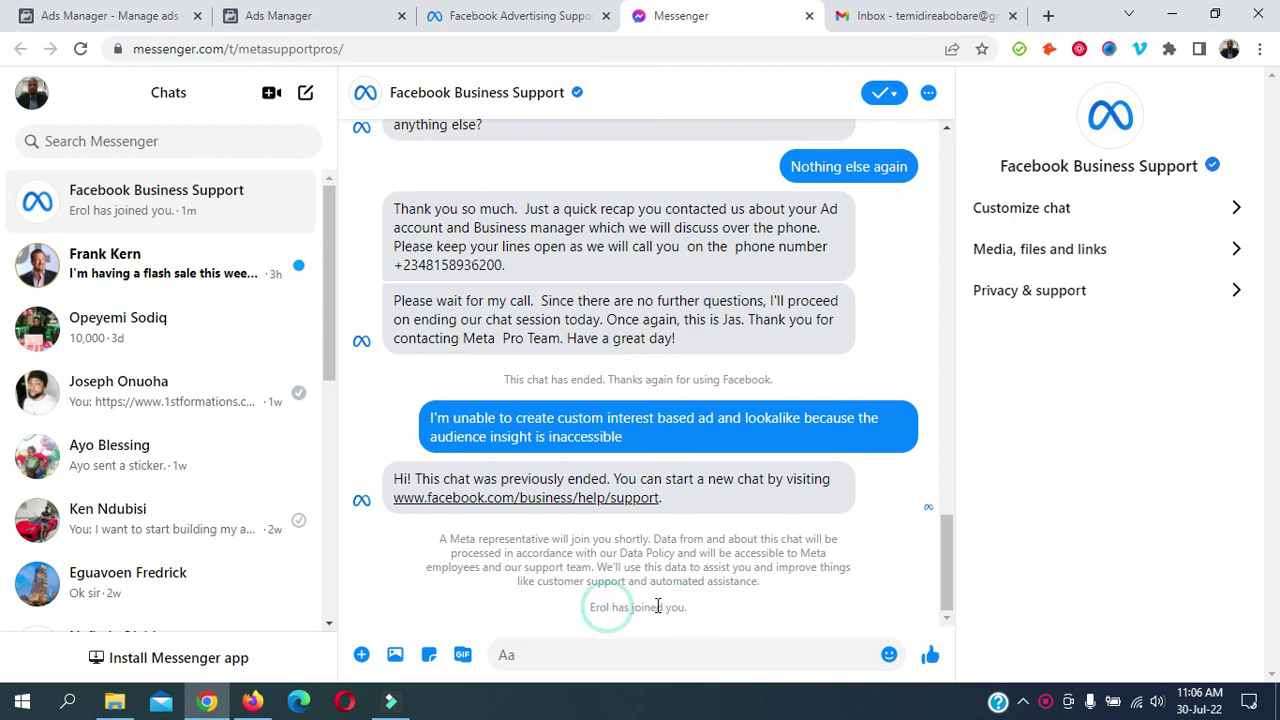
{"action": "left_click_drag", "start_coordinate": [688, 605], "coordinate": [591, 608]}
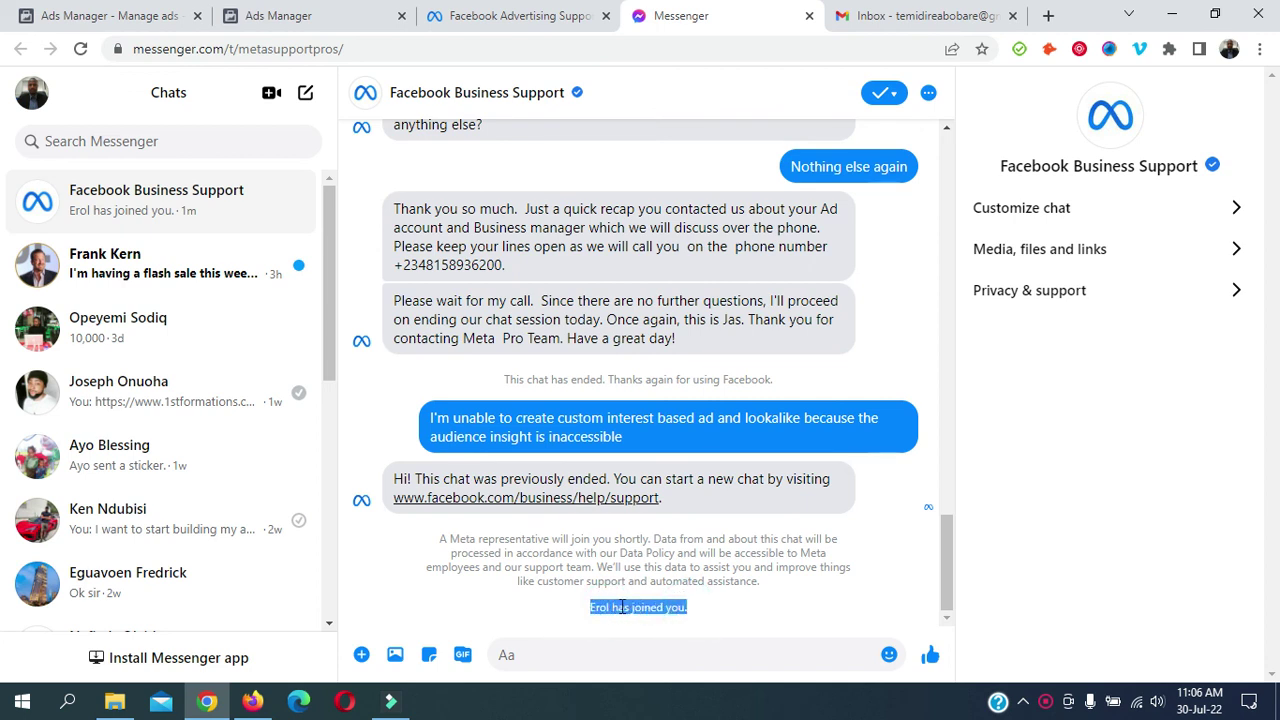
{"action": "left_click", "coordinate": [620, 610]}
{"action": "left_click_drag", "start_coordinate": [687, 608], "coordinate": [591, 608]}
{"action": "left_click", "coordinate": [612, 608]}
{"action": "left_click_drag", "start_coordinate": [688, 608], "coordinate": [591, 608]}
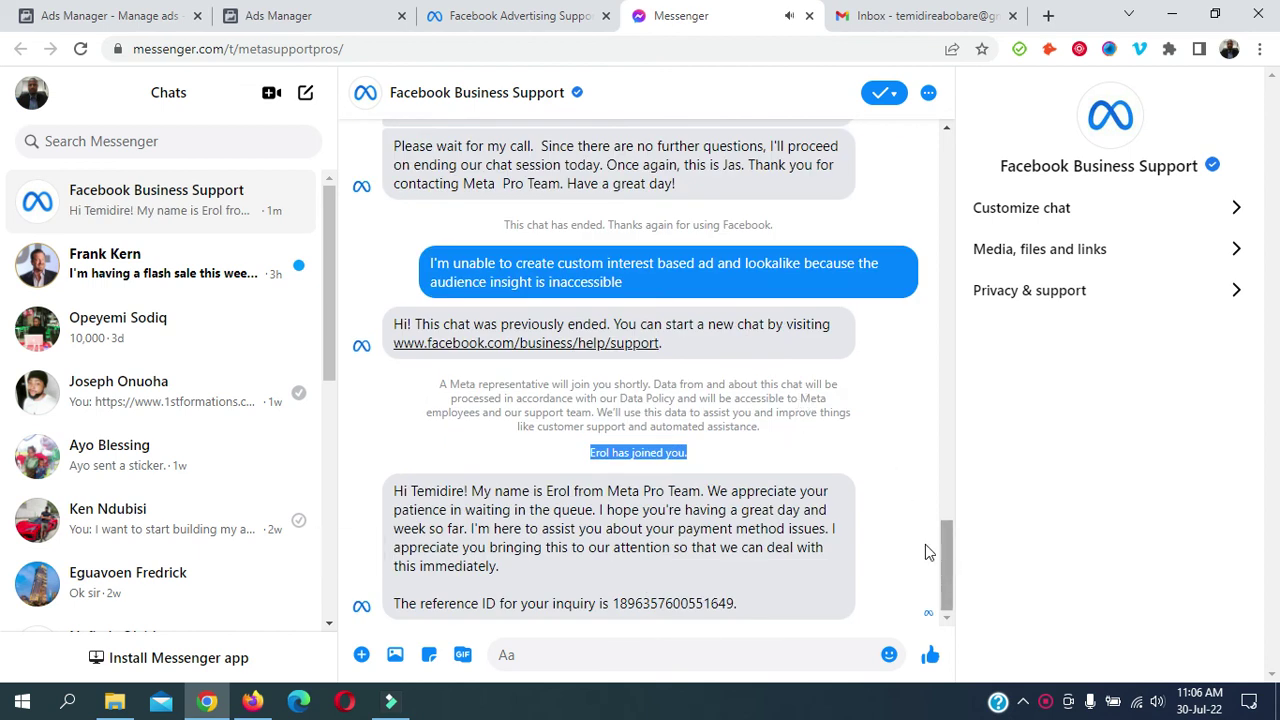
{"action": "left_click", "coordinate": [824, 447]}
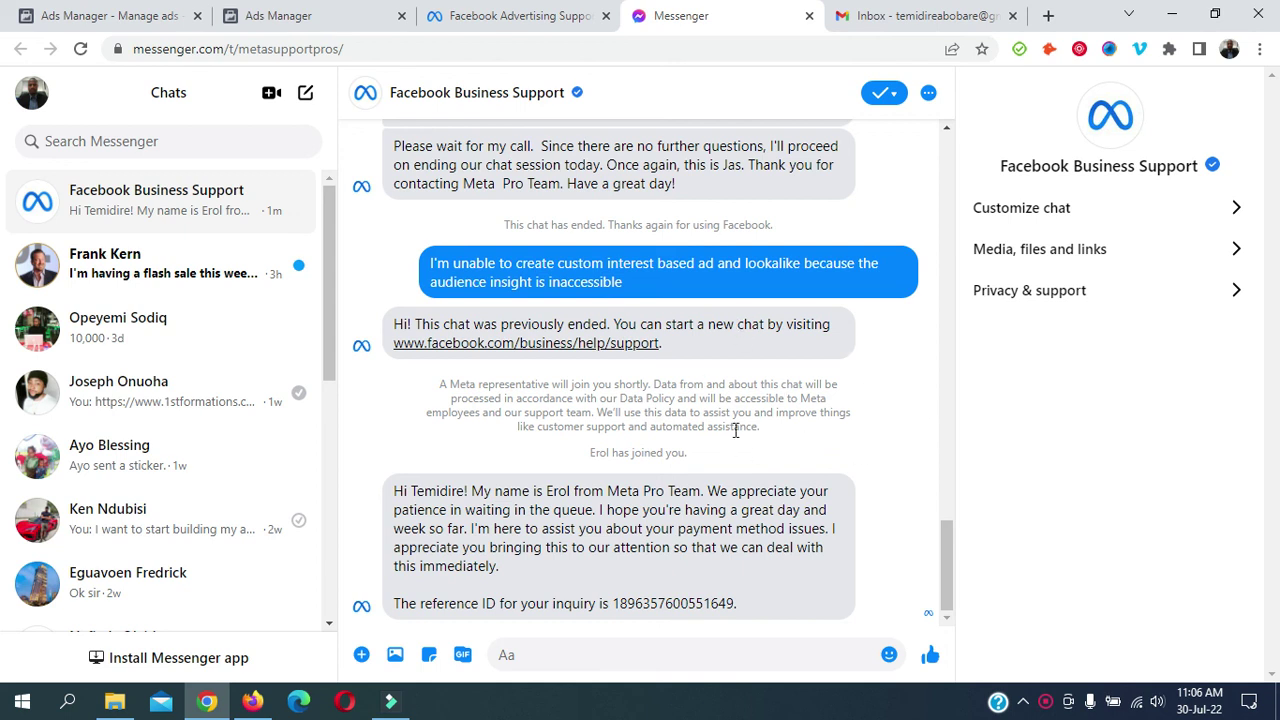
{"action": "left_click", "coordinate": [949, 550]}
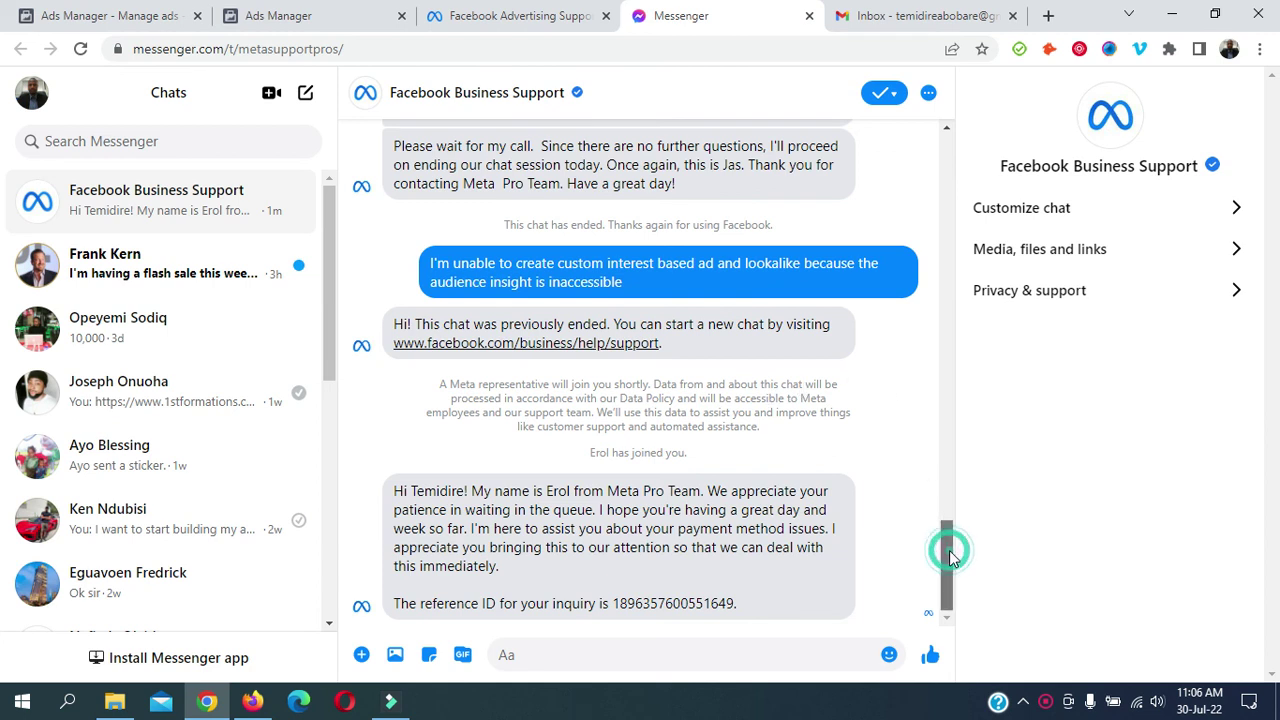